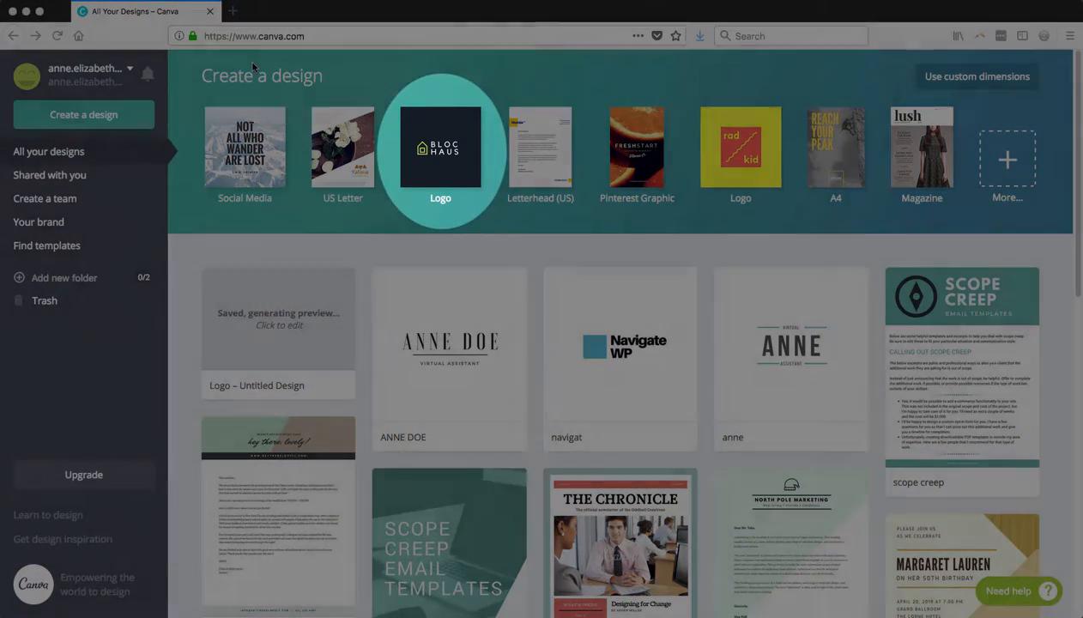
Create a new design from the Logo type with the Bloc Haus sample and apply the Animal Conservation Society layout
{"action": "left_click", "coordinate": [440, 146]}
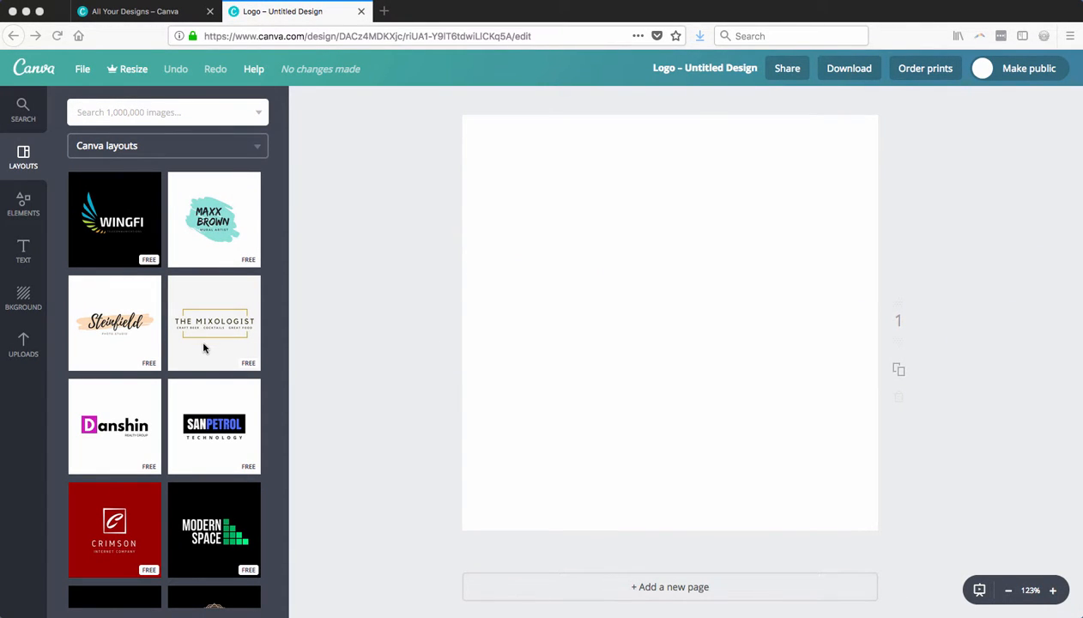
{"action": "scroll", "coordinate": [200, 336], "scroll_direction": "down", "scroll_amount": 3}
{"action": "scroll", "coordinate": [195, 353], "scroll_direction": "down", "scroll_amount": 2}
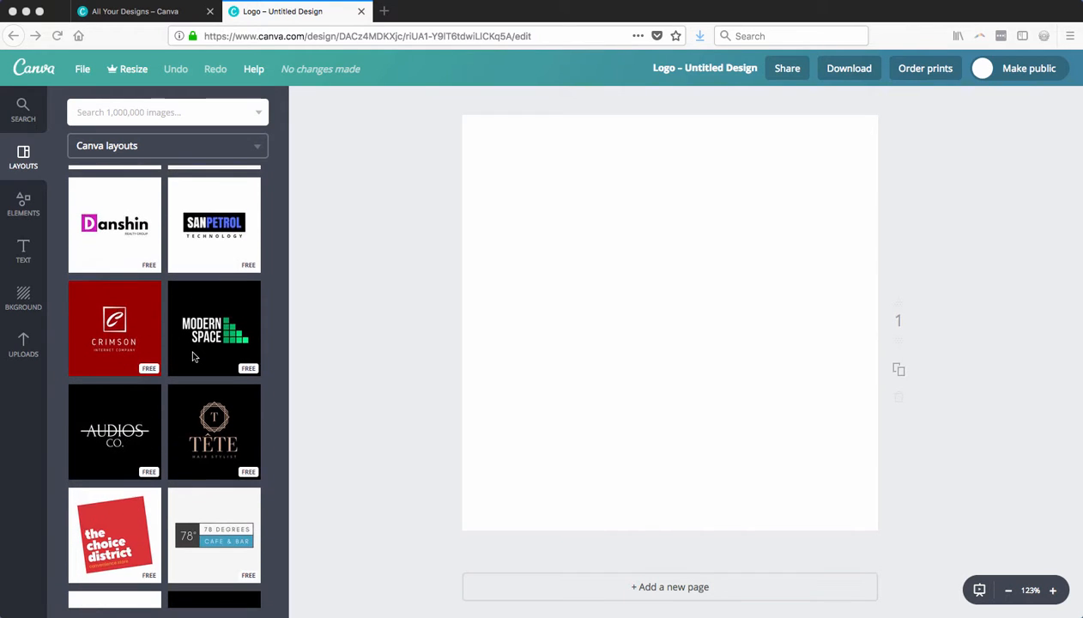
{"action": "scroll", "coordinate": [193, 356], "scroll_direction": "down", "scroll_amount": 5}
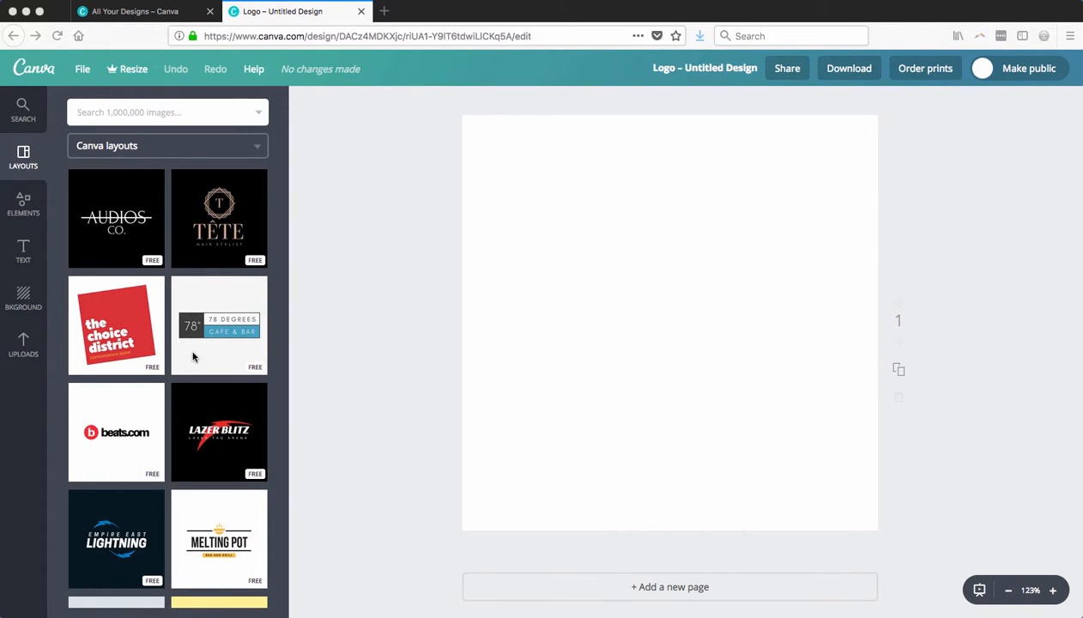
{"action": "scroll", "coordinate": [193, 356], "scroll_direction": "down", "scroll_amount": 5}
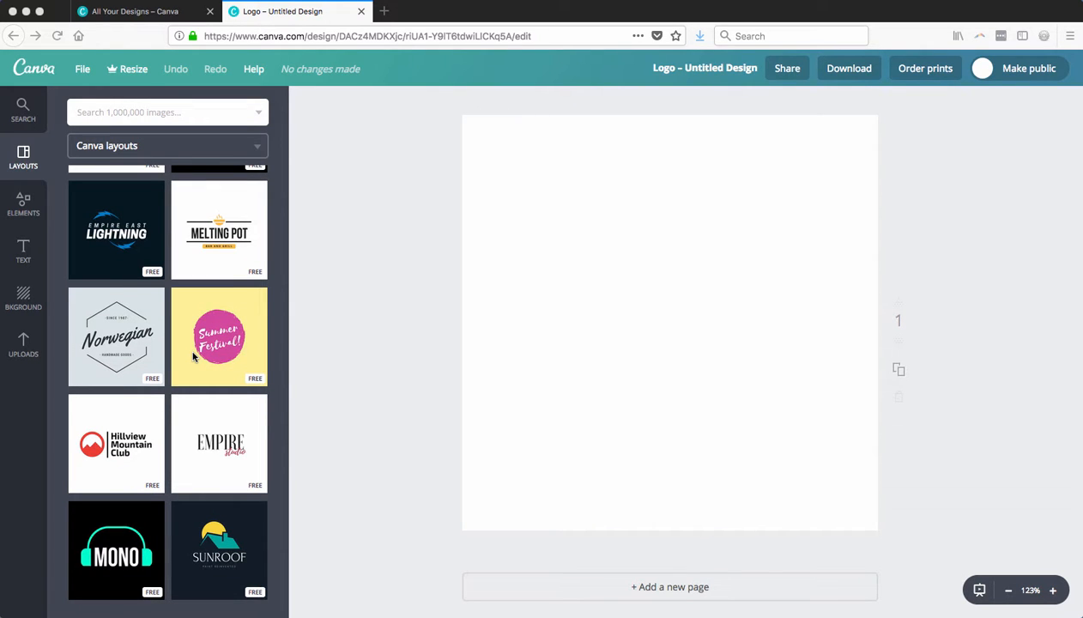
{"action": "scroll", "coordinate": [193, 356], "scroll_direction": "down", "scroll_amount": 2}
{"action": "scroll", "coordinate": [192, 356], "scroll_direction": "down", "scroll_amount": 2}
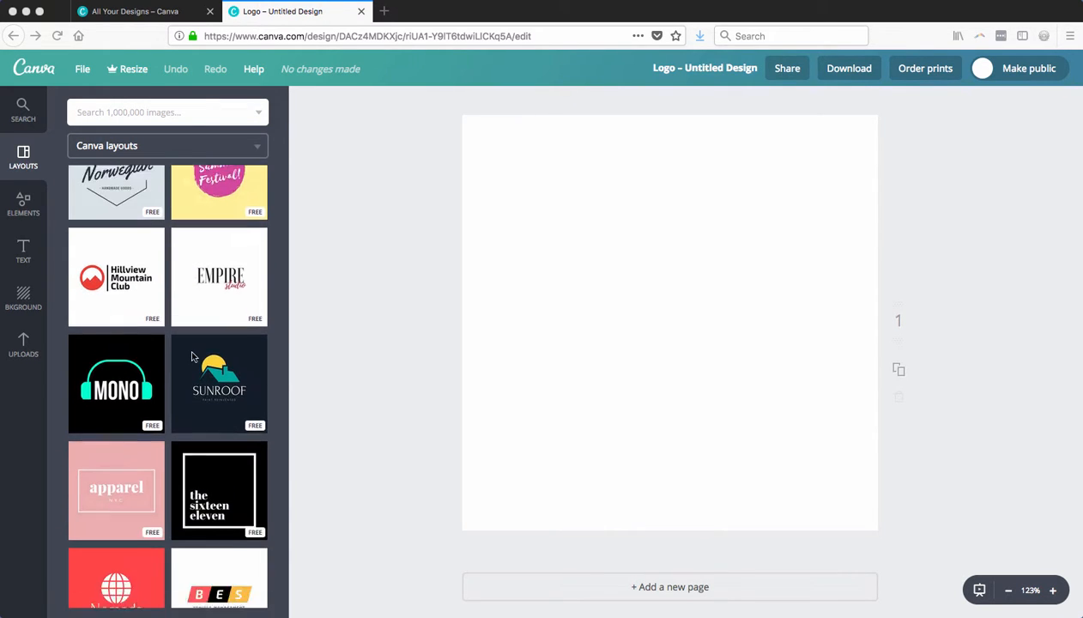
{"action": "scroll", "coordinate": [192, 357], "scroll_direction": "down", "scroll_amount": 1}
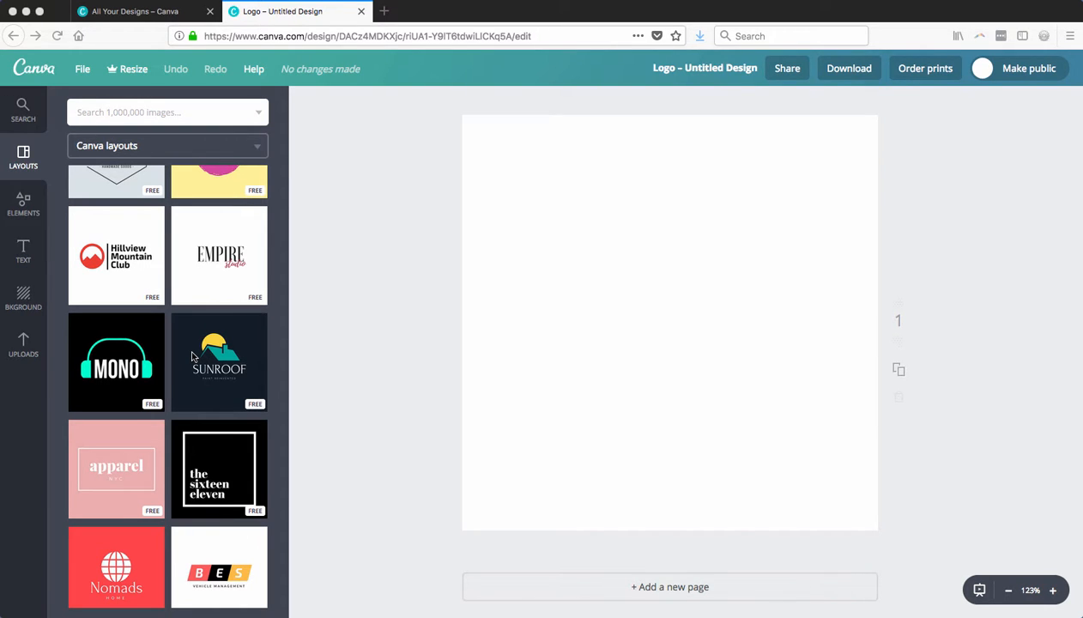
{"action": "scroll", "coordinate": [193, 356], "scroll_direction": "down", "scroll_amount": 1}
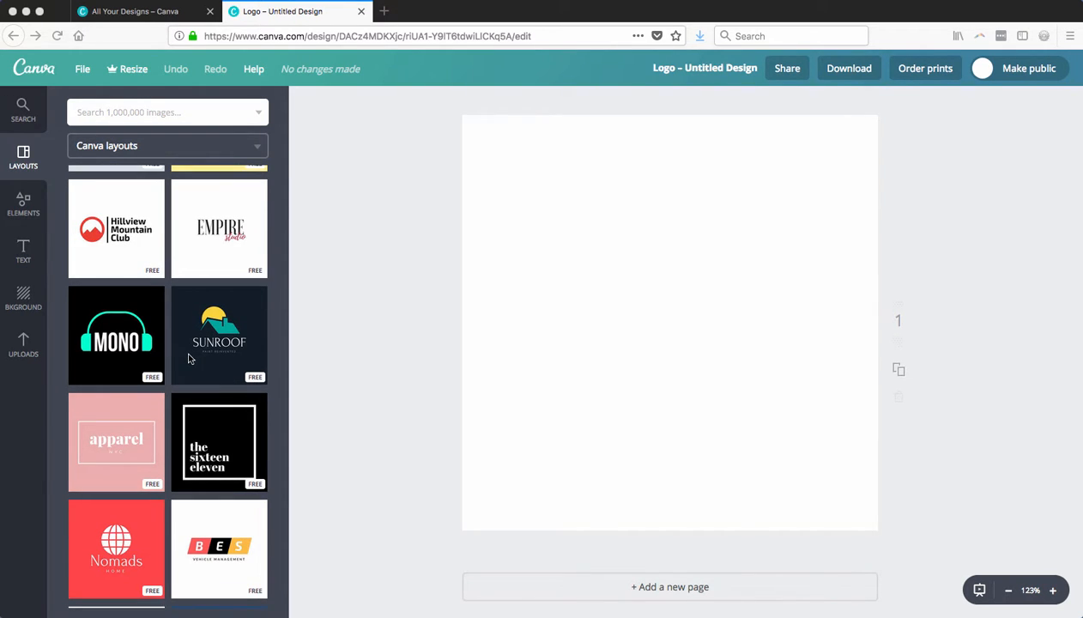
{"action": "scroll", "coordinate": [189, 358], "scroll_direction": "down", "scroll_amount": 1}
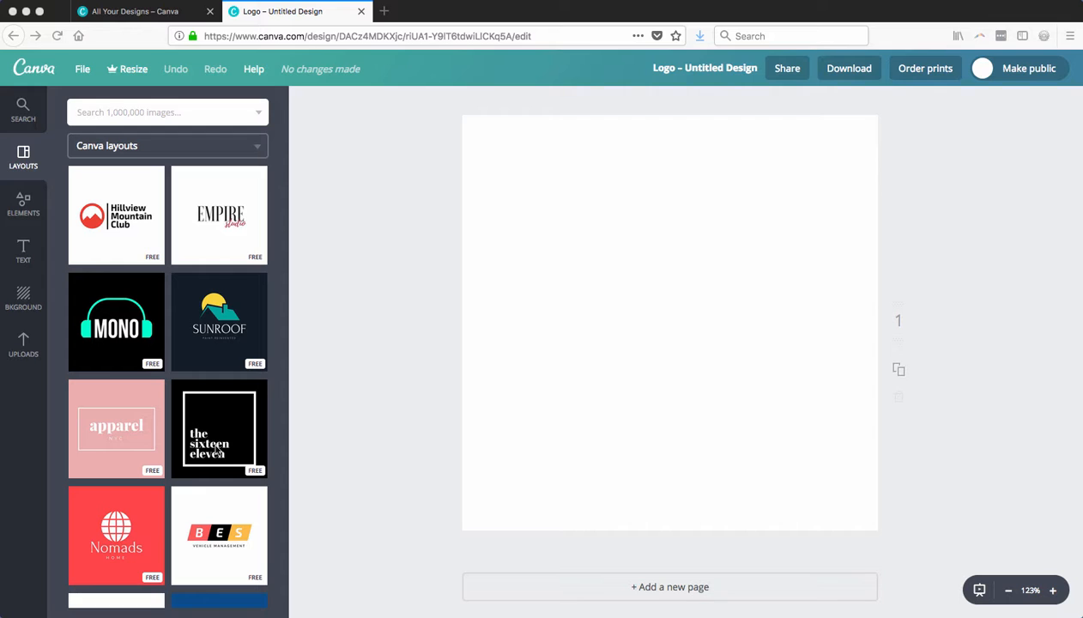
{"action": "scroll", "coordinate": [222, 452], "scroll_direction": "down", "scroll_amount": 5}
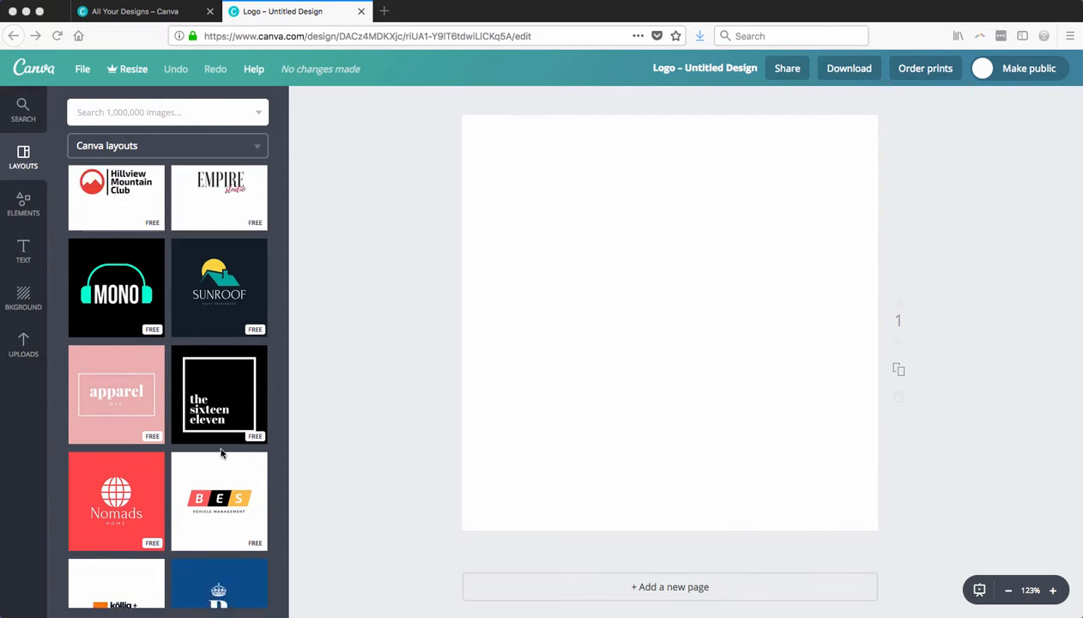
{"action": "scroll", "coordinate": [220, 456], "scroll_direction": "down", "scroll_amount": 10}
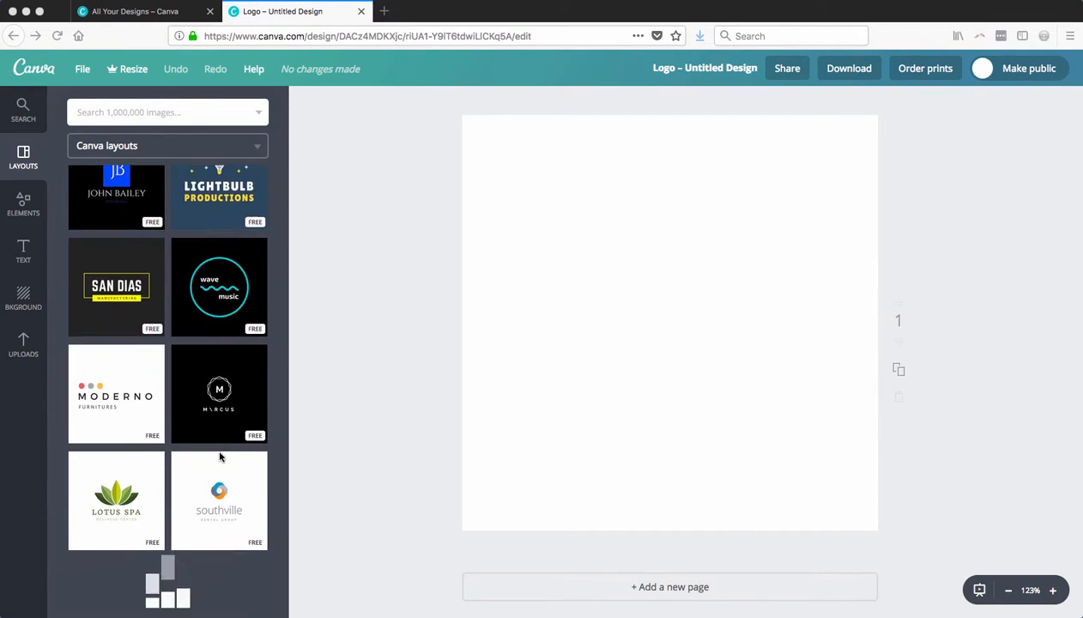
{"action": "scroll", "coordinate": [220, 457], "scroll_direction": "down", "scroll_amount": 10}
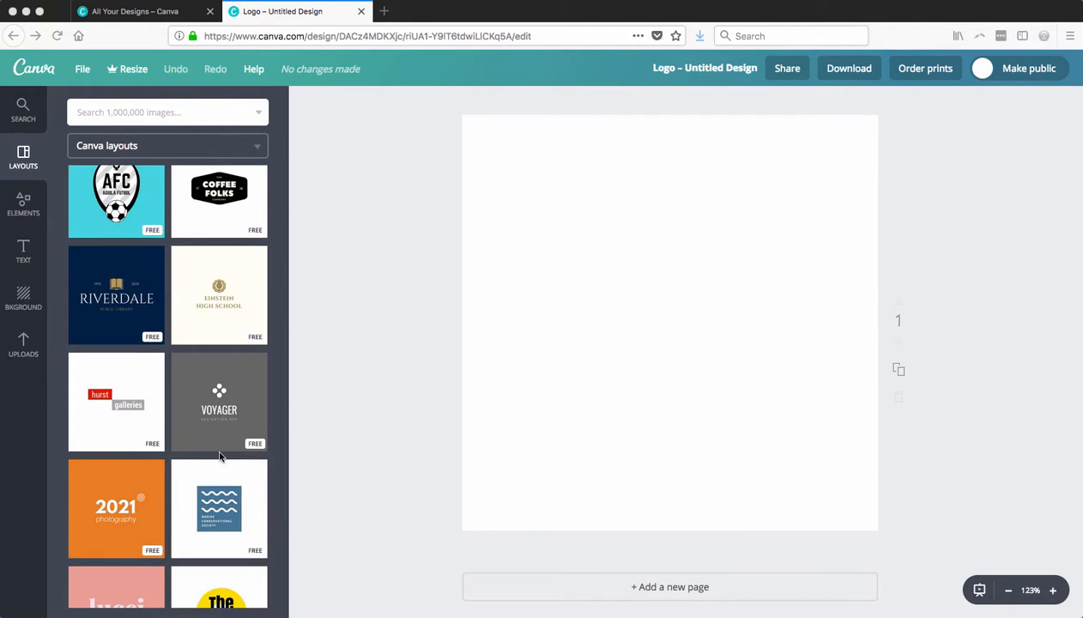
{"action": "scroll", "coordinate": [220, 459], "scroll_direction": "down", "scroll_amount": 10}
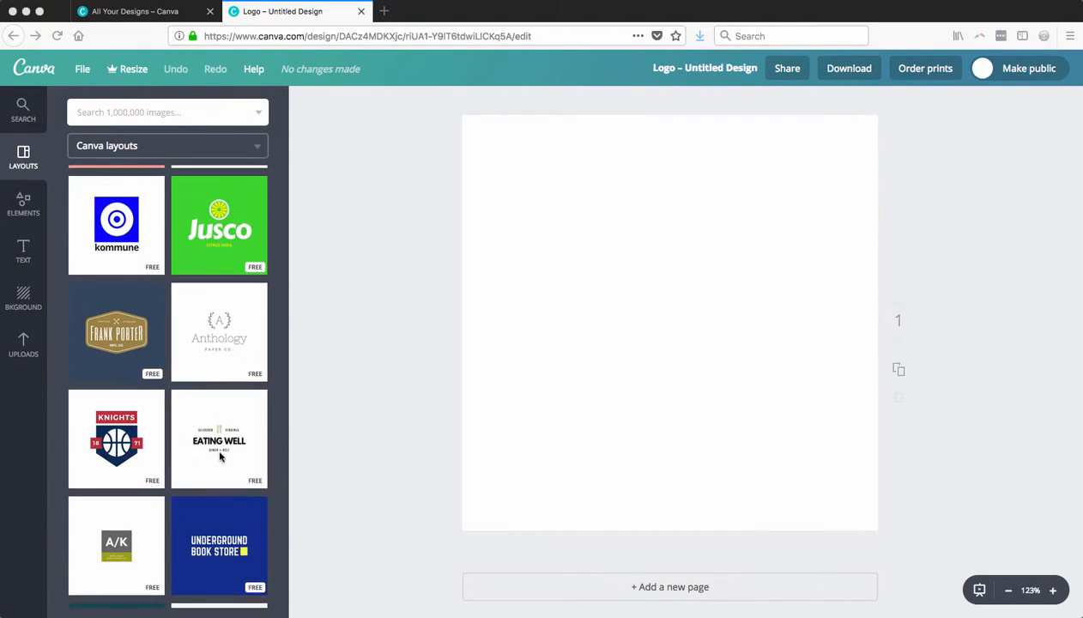
{"action": "scroll", "coordinate": [219, 457], "scroll_direction": "down", "scroll_amount": 10}
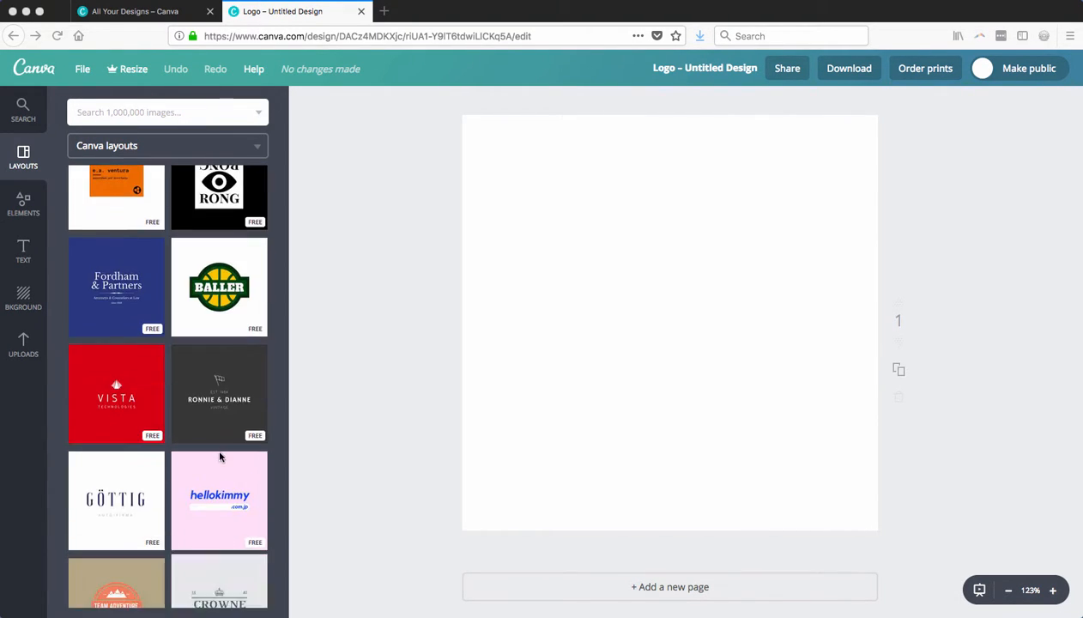
{"action": "scroll", "coordinate": [219, 456], "scroll_direction": "down", "scroll_amount": 10}
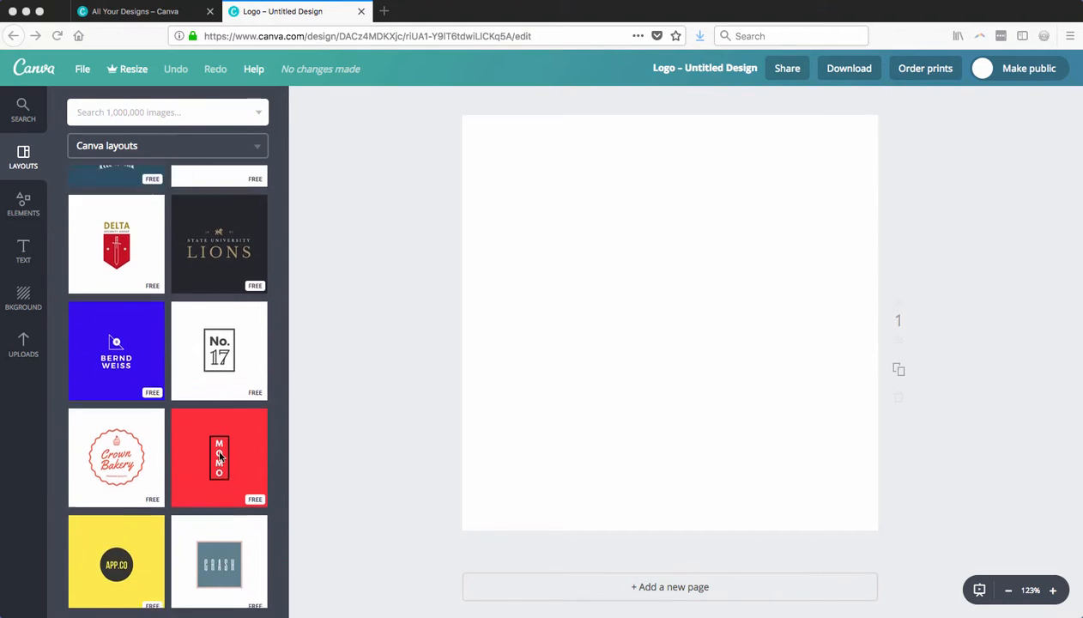
{"action": "scroll", "coordinate": [218, 459], "scroll_direction": "down", "scroll_amount": 6}
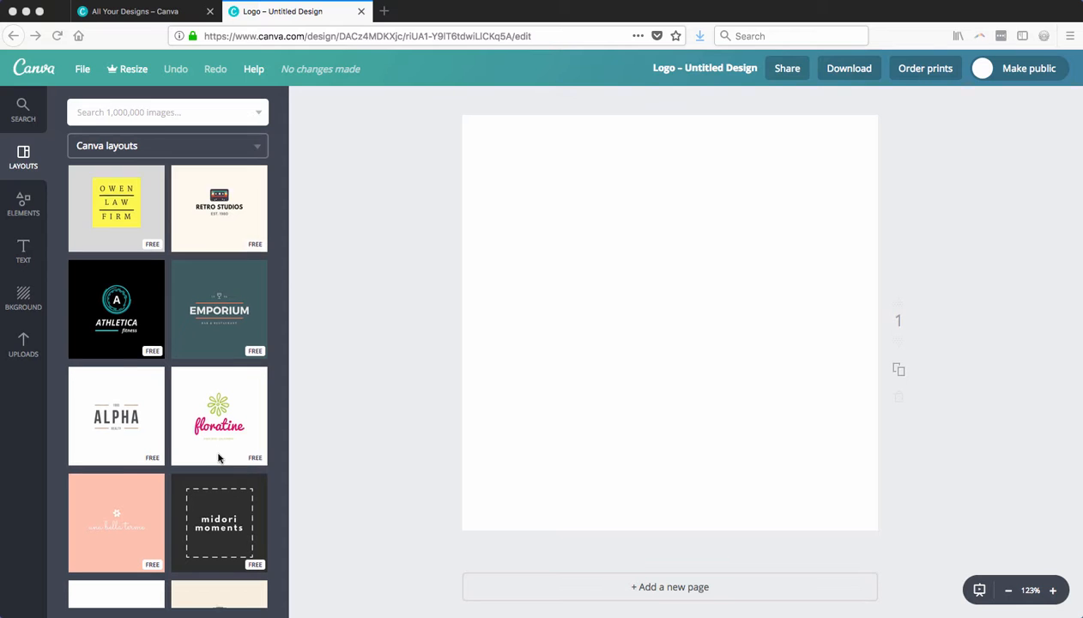
{"action": "scroll", "coordinate": [218, 458], "scroll_direction": "down", "scroll_amount": 6}
{"action": "scroll", "coordinate": [219, 459], "scroll_direction": "down", "scroll_amount": 3}
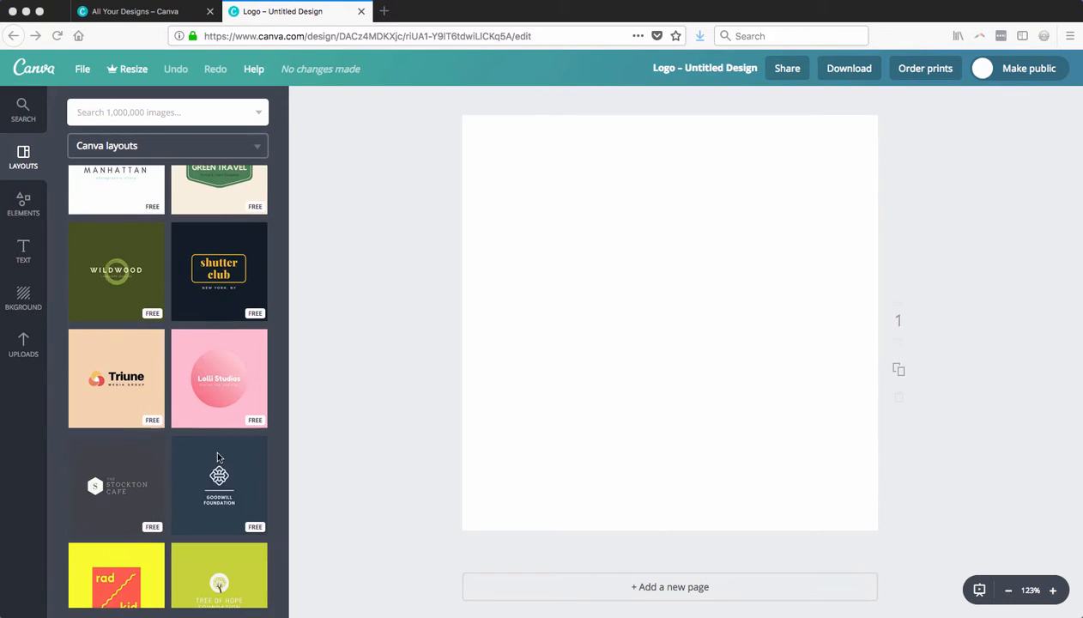
{"action": "scroll", "coordinate": [218, 458], "scroll_direction": "down", "scroll_amount": 4}
{"action": "scroll", "coordinate": [218, 459], "scroll_direction": "down", "scroll_amount": 6}
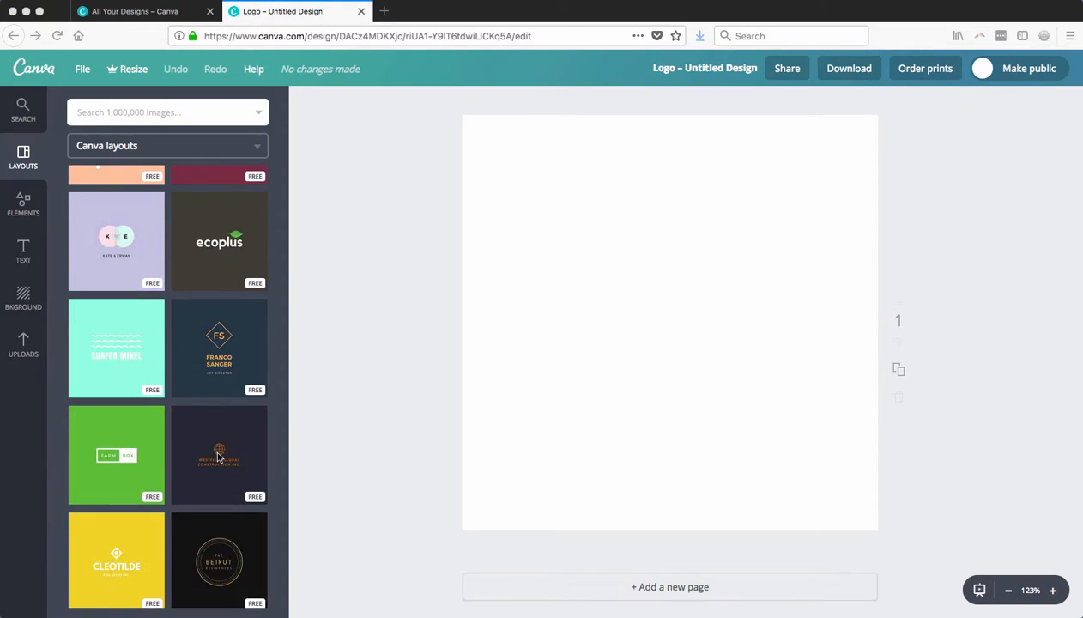
{"action": "scroll", "coordinate": [218, 458], "scroll_direction": "down", "scroll_amount": 5}
{"action": "scroll", "coordinate": [218, 458], "scroll_direction": "down", "scroll_amount": 5}
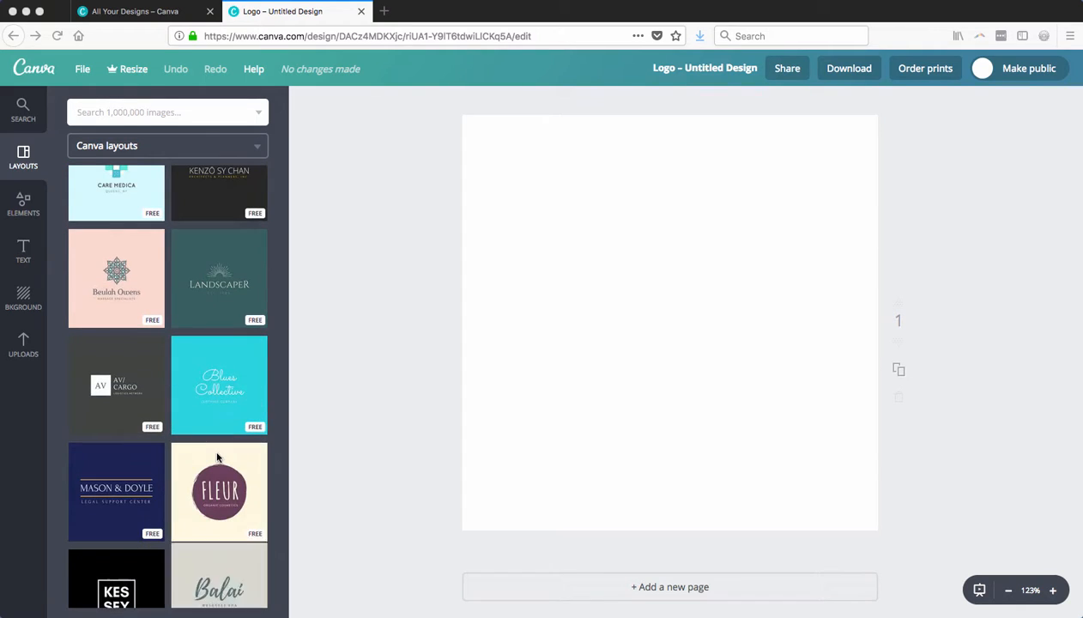
{"action": "scroll", "coordinate": [218, 458], "scroll_direction": "down", "scroll_amount": 8}
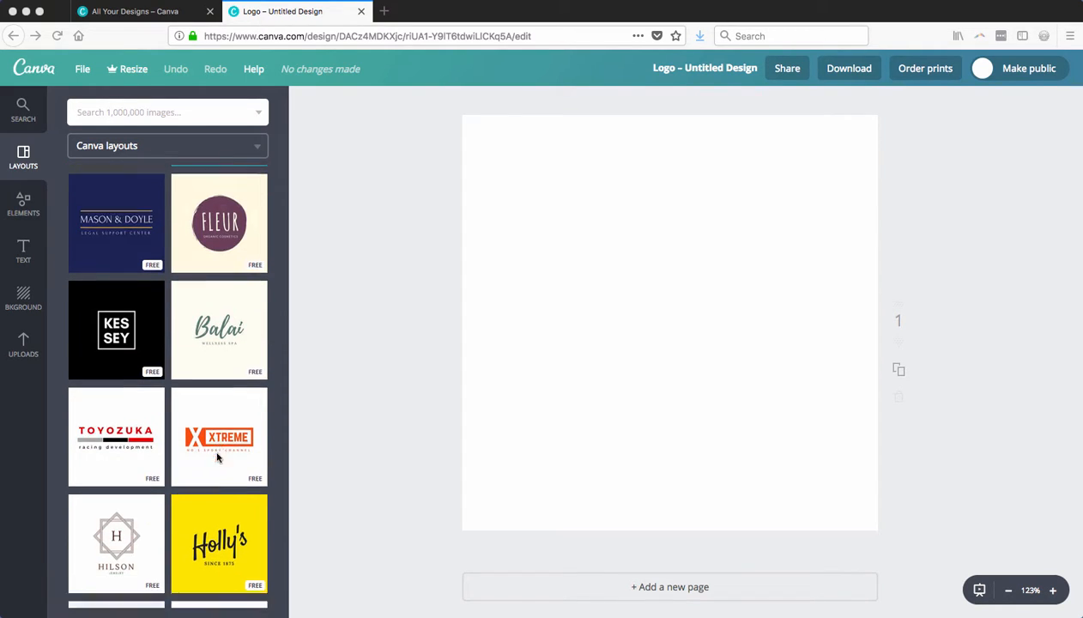
{"action": "scroll", "coordinate": [214, 456], "scroll_direction": "down", "scroll_amount": 1}
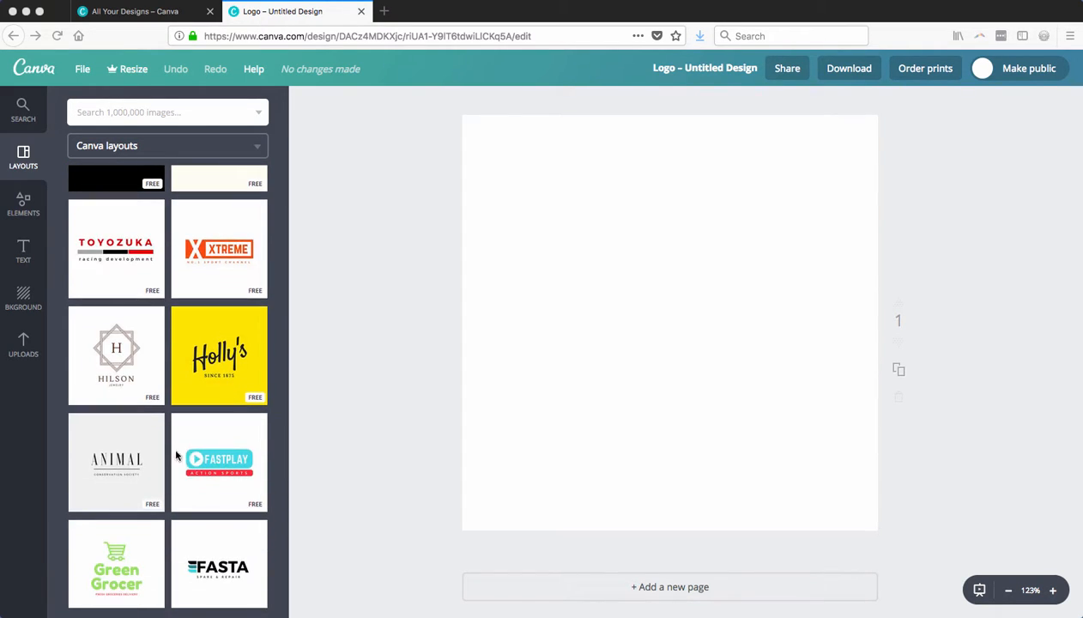
{"action": "left_click", "coordinate": [127, 458]}
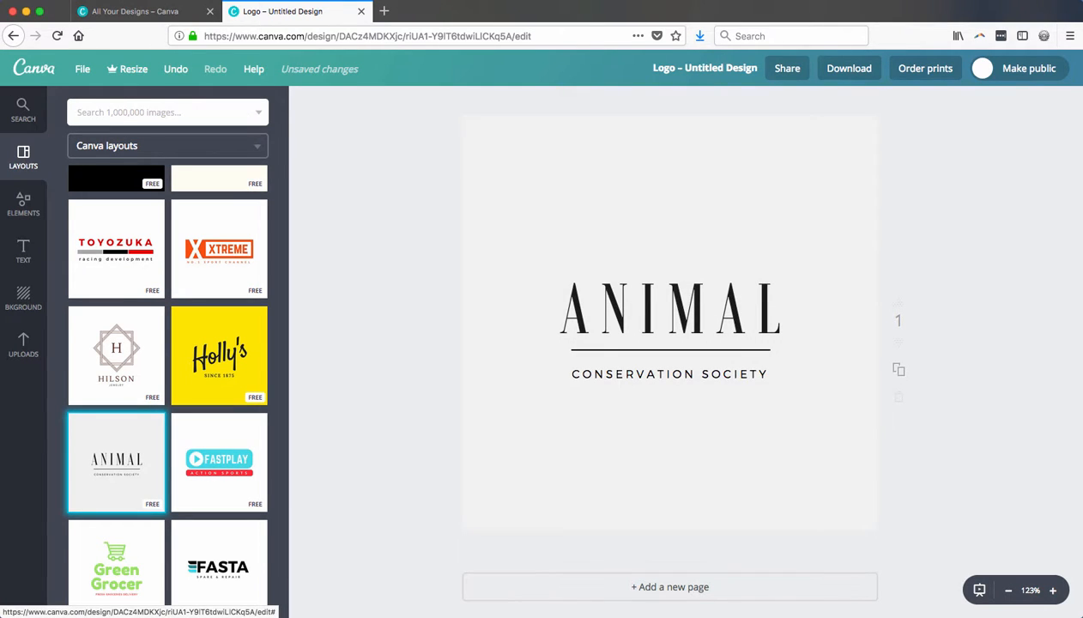
{"action": "key", "text": "super+Tab"}
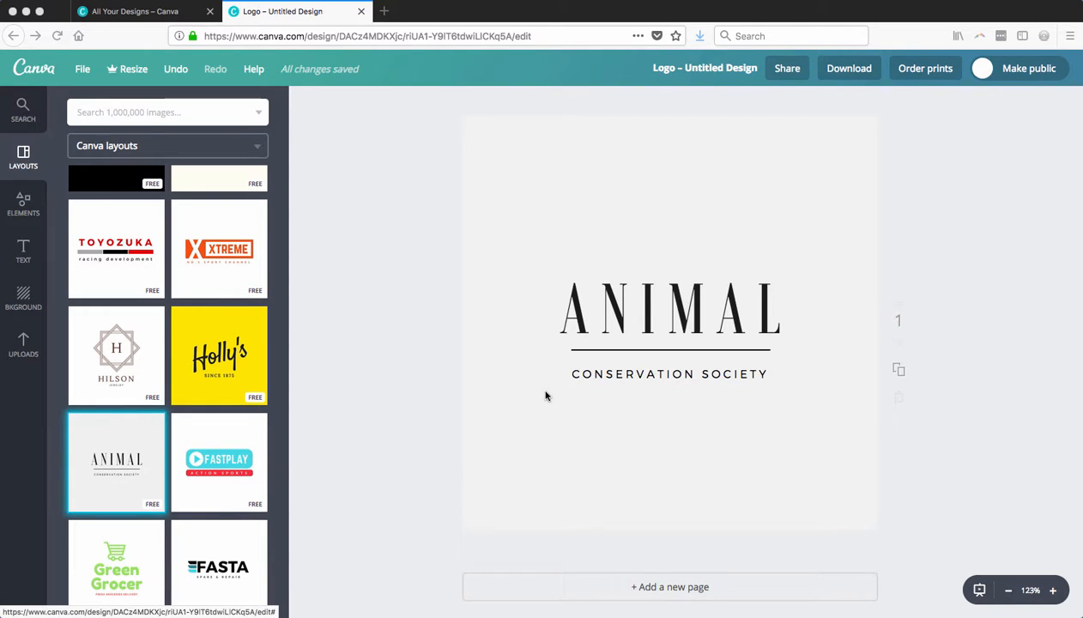
Replace the ANIMAL headline in the logo with the person's full name
{"action": "left_click", "coordinate": [644, 308]}
{"action": "left_click", "coordinate": [699, 306]}
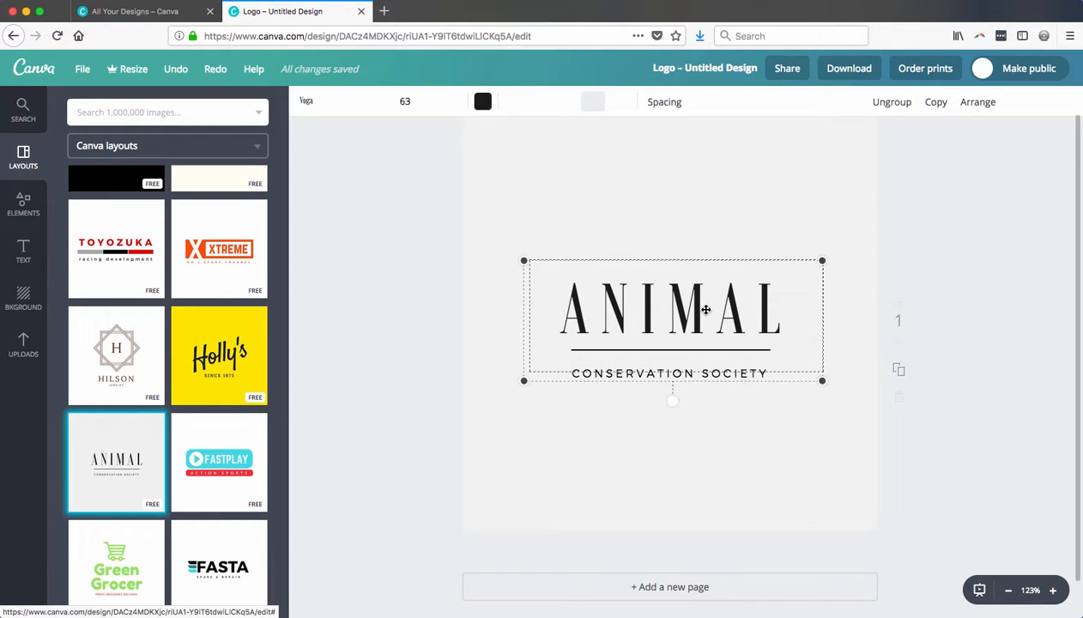
{"action": "left_click", "coordinate": [771, 303]}
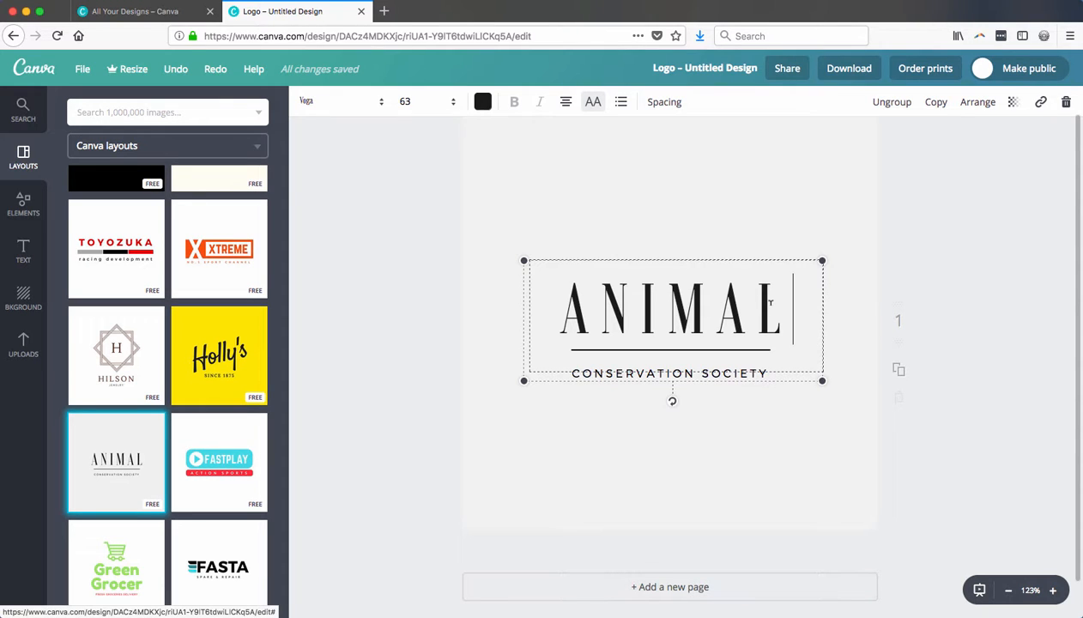
{"action": "key", "text": "BackSpace"}
{"action": "key", "text": "BackSpace"}
{"action": "key", "text": "BackSpace"}
{"action": "key", "text": "BackSpace"}
{"action": "type", "text": "NE"}
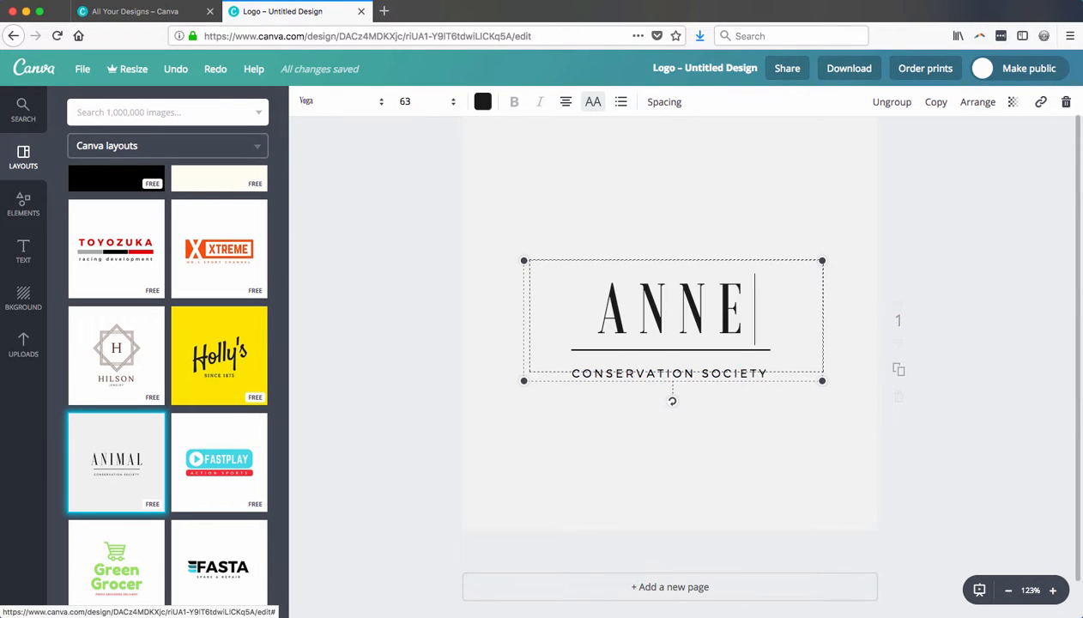
{"action": "type", "text": " DOE"}
Replace the Conservation Society tagline below the line with "VIRTUAL ASSISTANT"
{"action": "key", "text": "Tab"}
{"action": "type", "text": "VIRTUAL "}
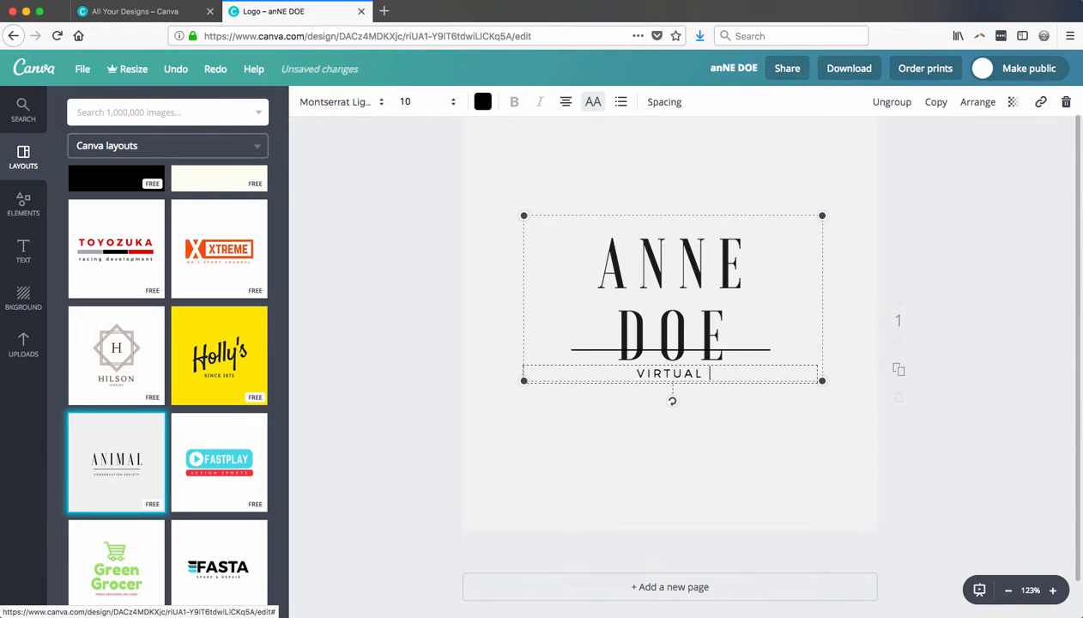
{"action": "type", "text": "ASSISTANT"}
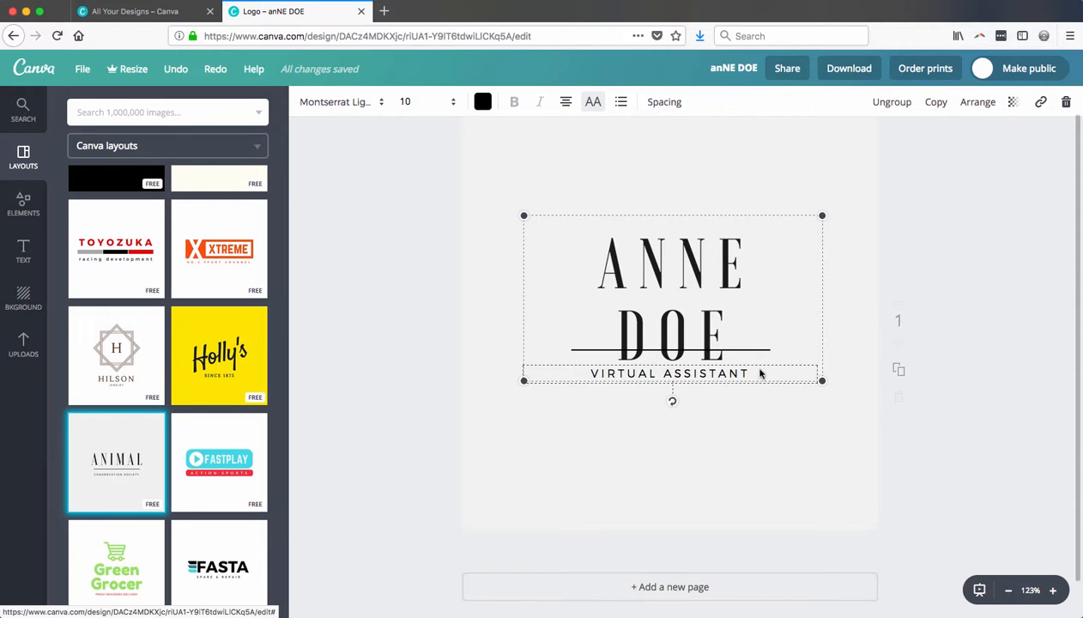
Set the font size of the whole name headline to 56 and deselect the text
{"action": "left_click", "coordinate": [700, 326]}
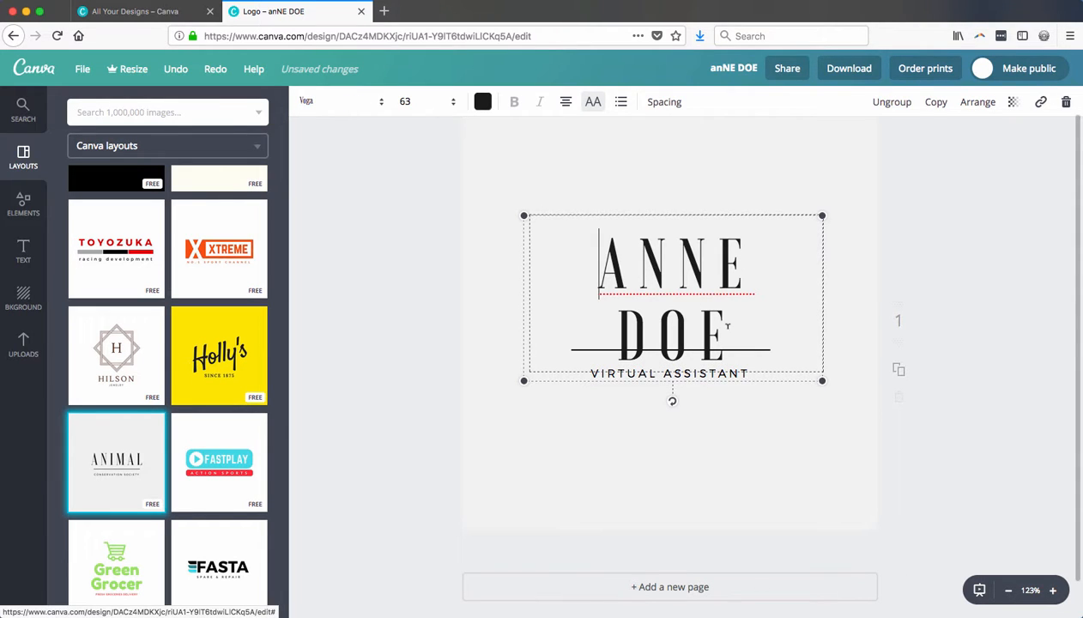
{"action": "left_click_drag", "start_coordinate": [726, 326], "coordinate": [587, 268]}
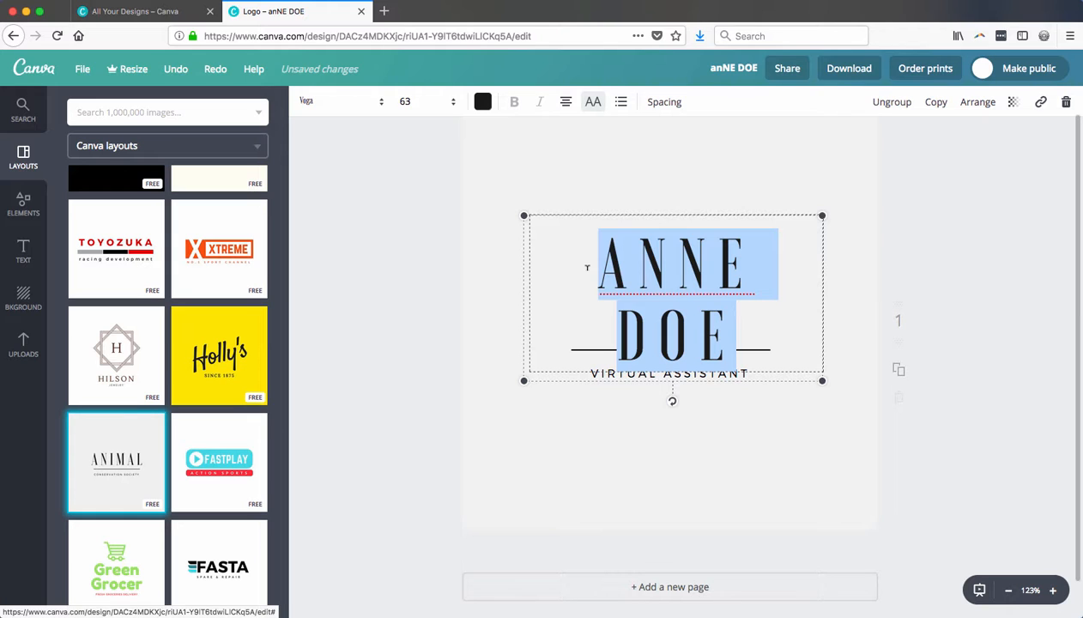
{"action": "left_click", "coordinate": [432, 106]}
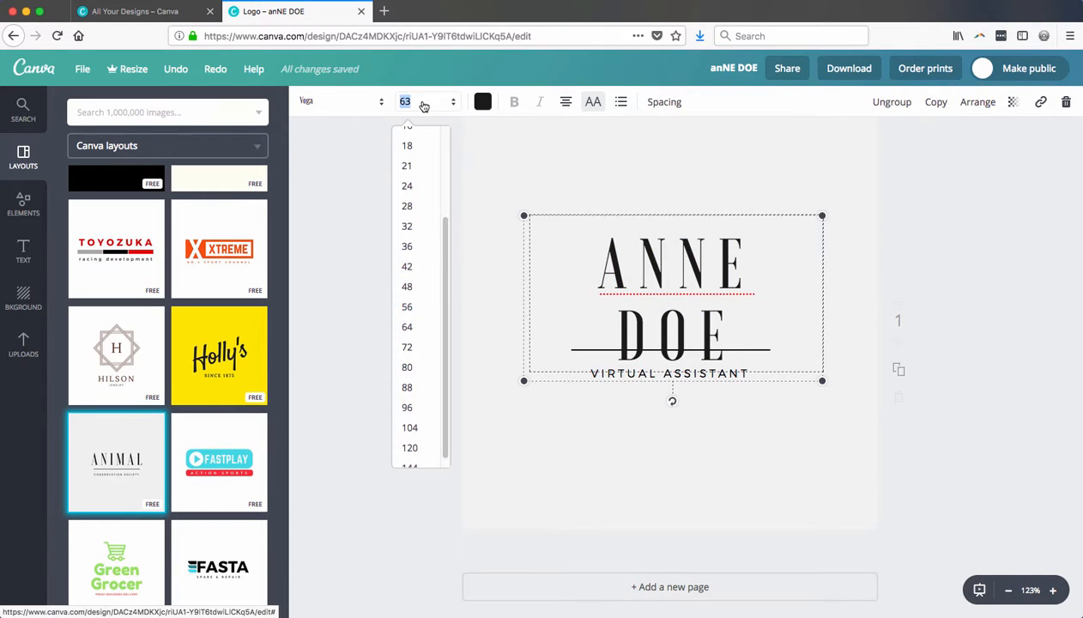
{"action": "type", "text": "56"}
{"action": "key", "text": "Return"}
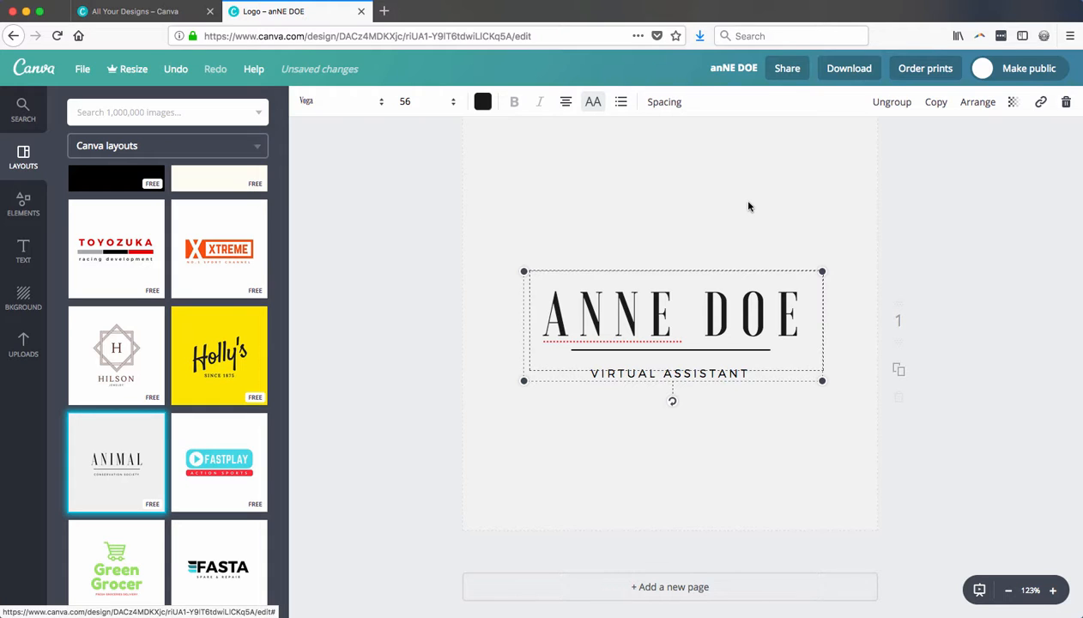
{"action": "left_click", "coordinate": [515, 358]}
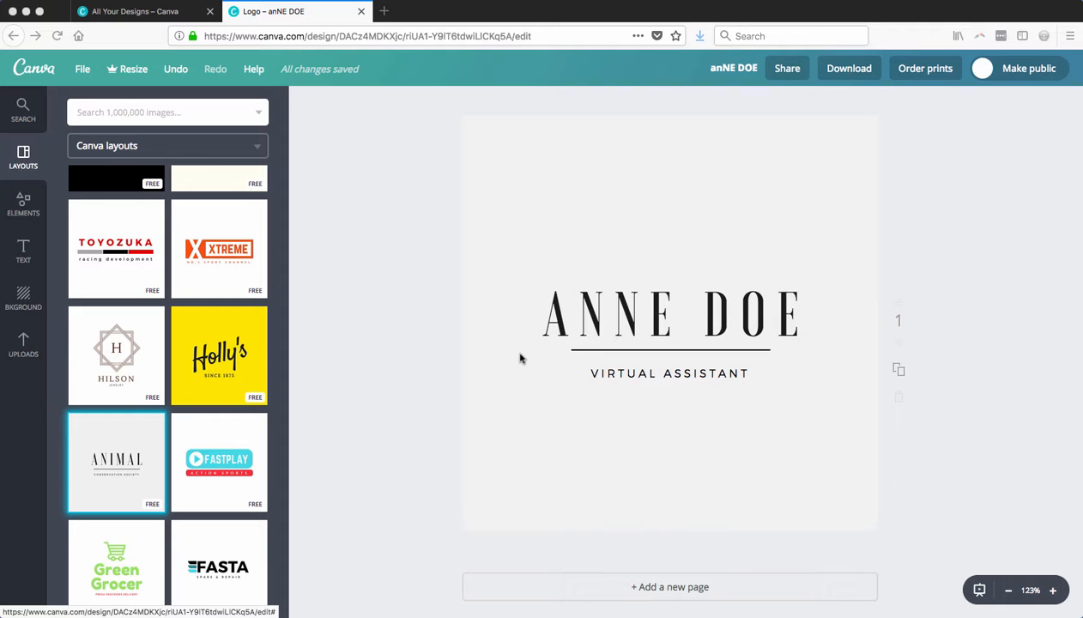
Download the finished logo design as a PNG file
{"action": "left_click", "coordinate": [527, 353]}
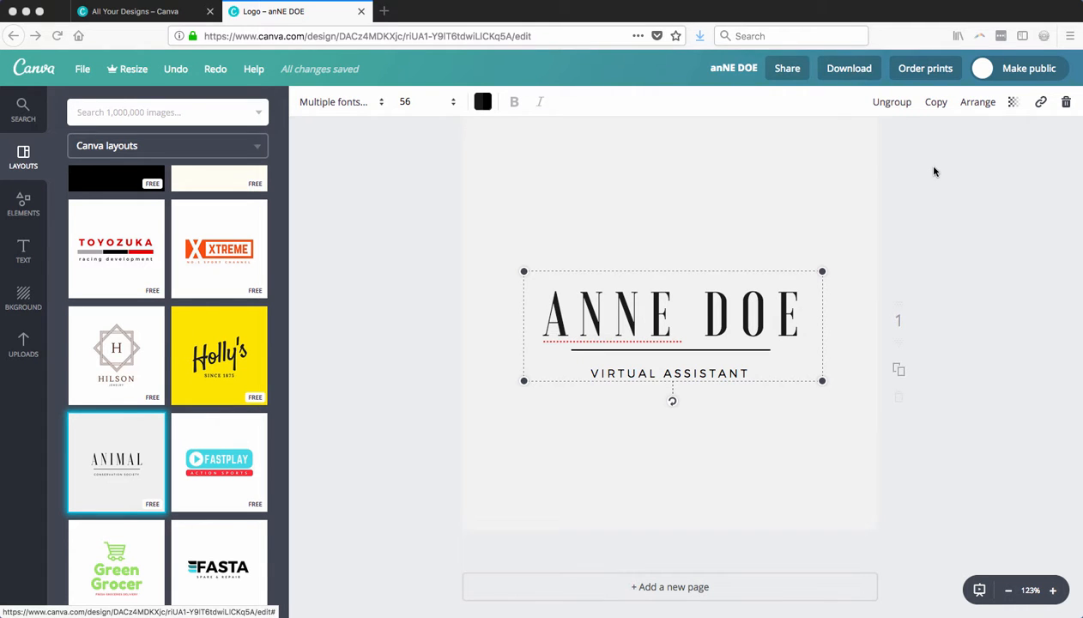
{"action": "left_click", "coordinate": [850, 69]}
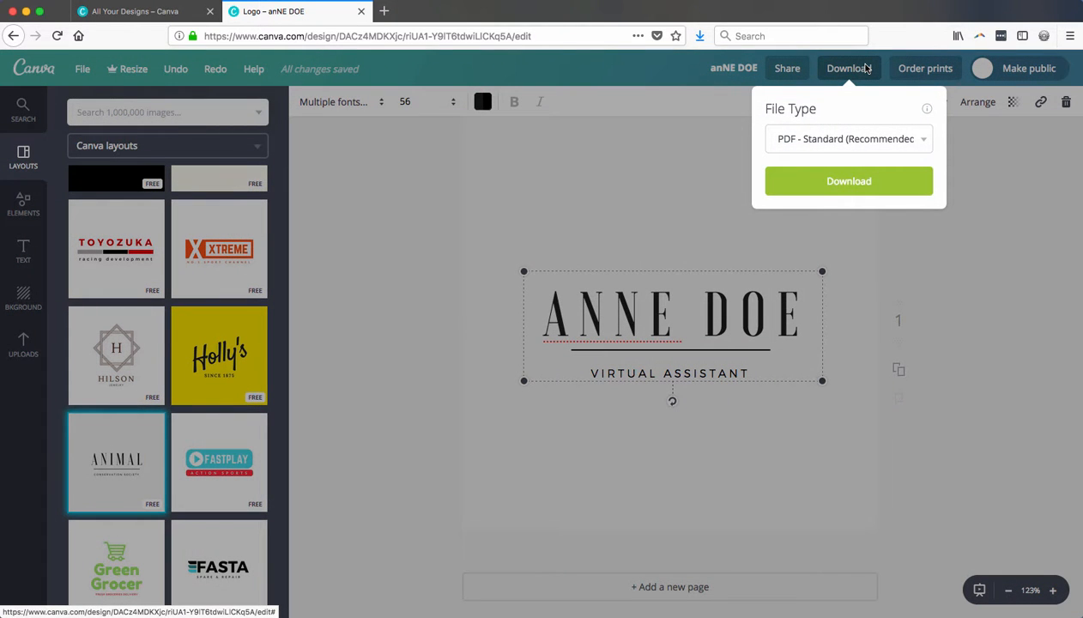
{"action": "left_click", "coordinate": [891, 136]}
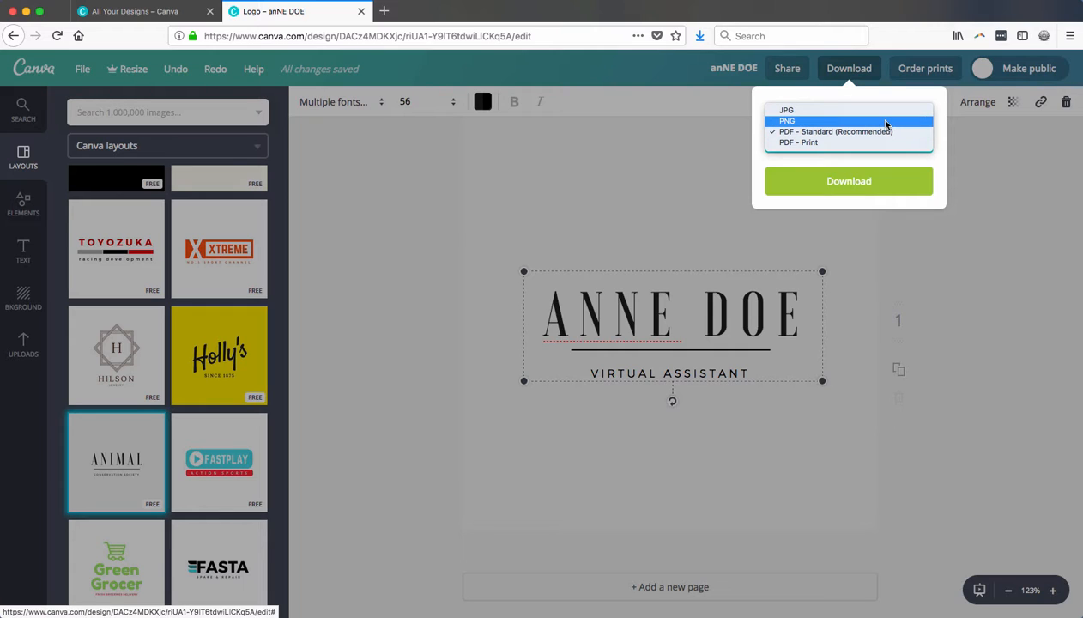
{"action": "left_click", "coordinate": [887, 121]}
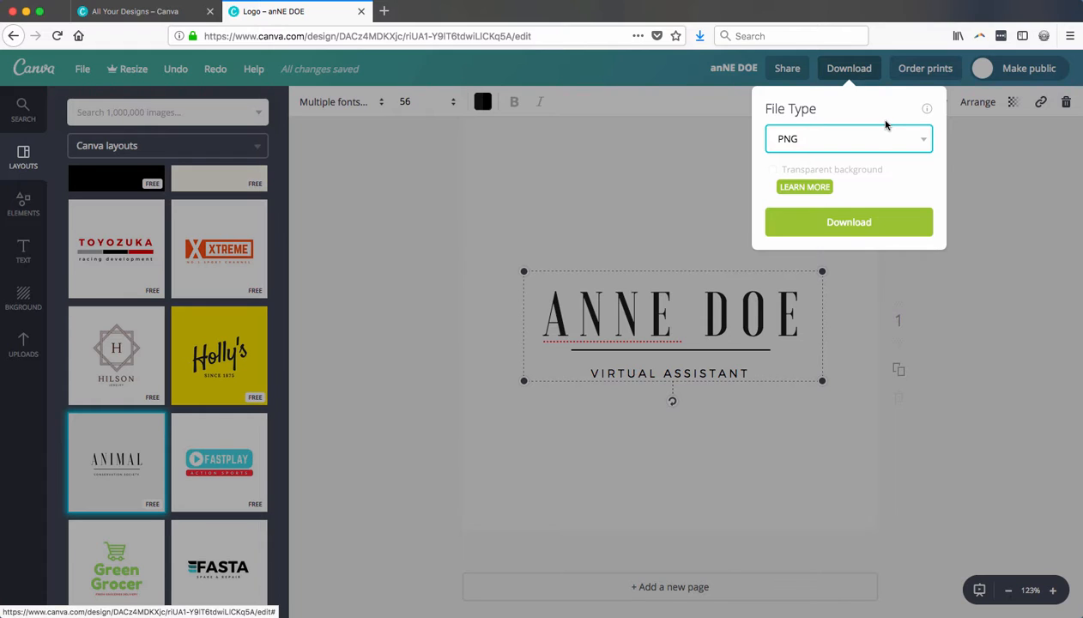
{"action": "left_click", "coordinate": [847, 221]}
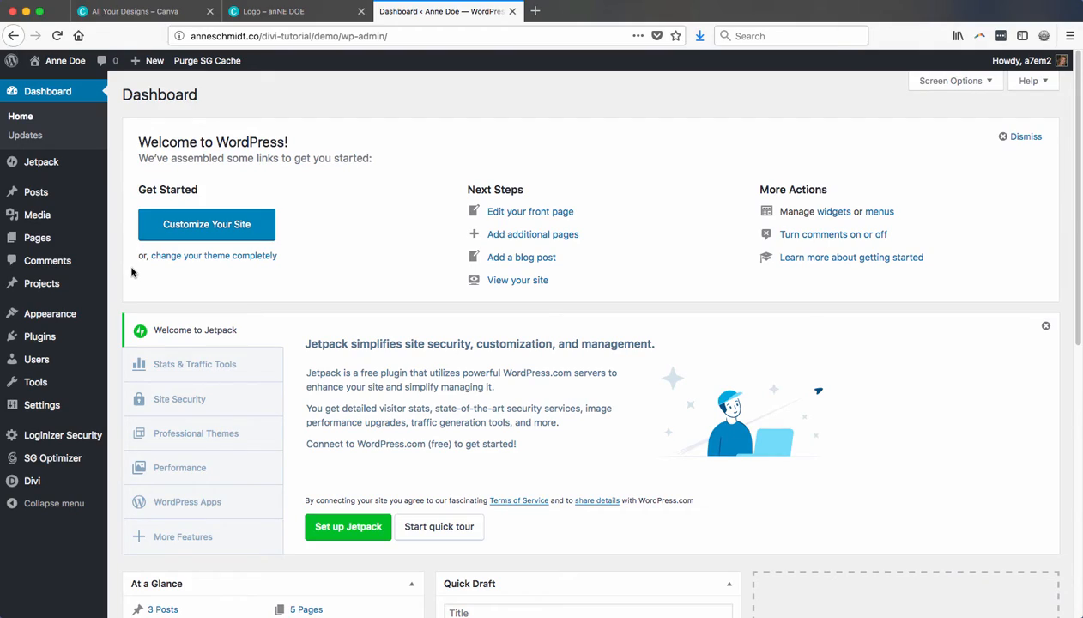
Switch to the WordPress dashboard and upload the downloaded logo PNG from the Downloads folder as new media
{"action": "mouse_move", "coordinate": [52, 215]}
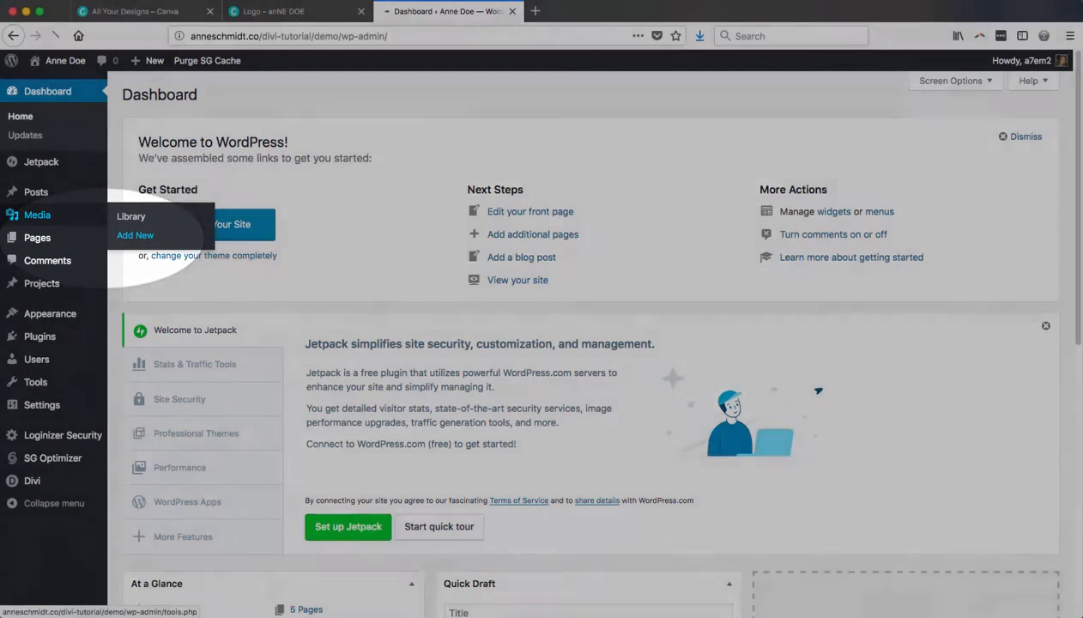
{"action": "left_click", "coordinate": [134, 235]}
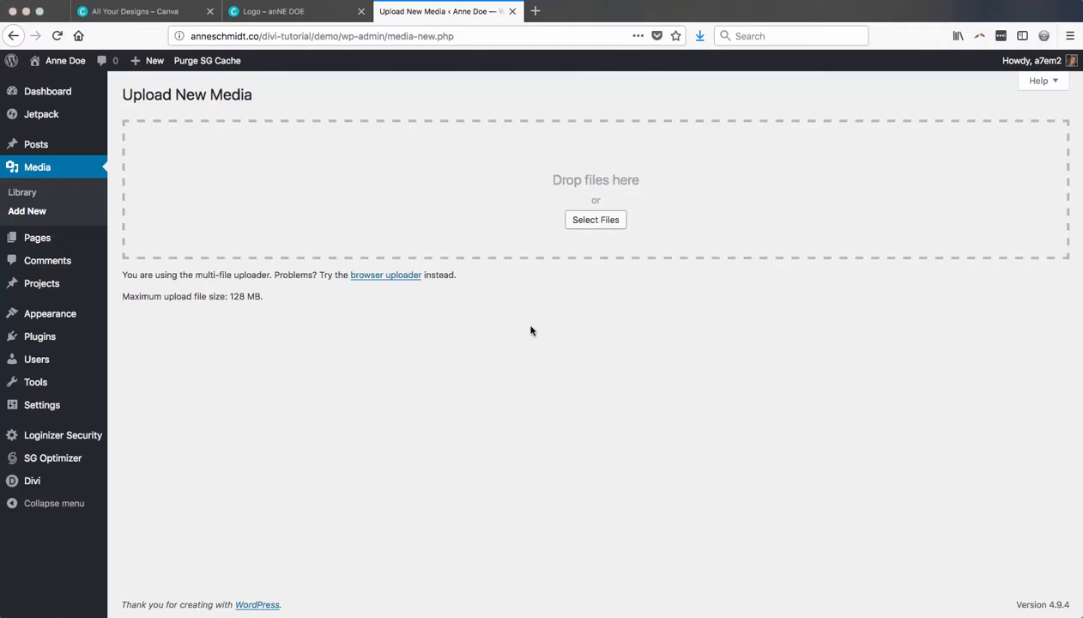
{"action": "left_click", "coordinate": [596, 220]}
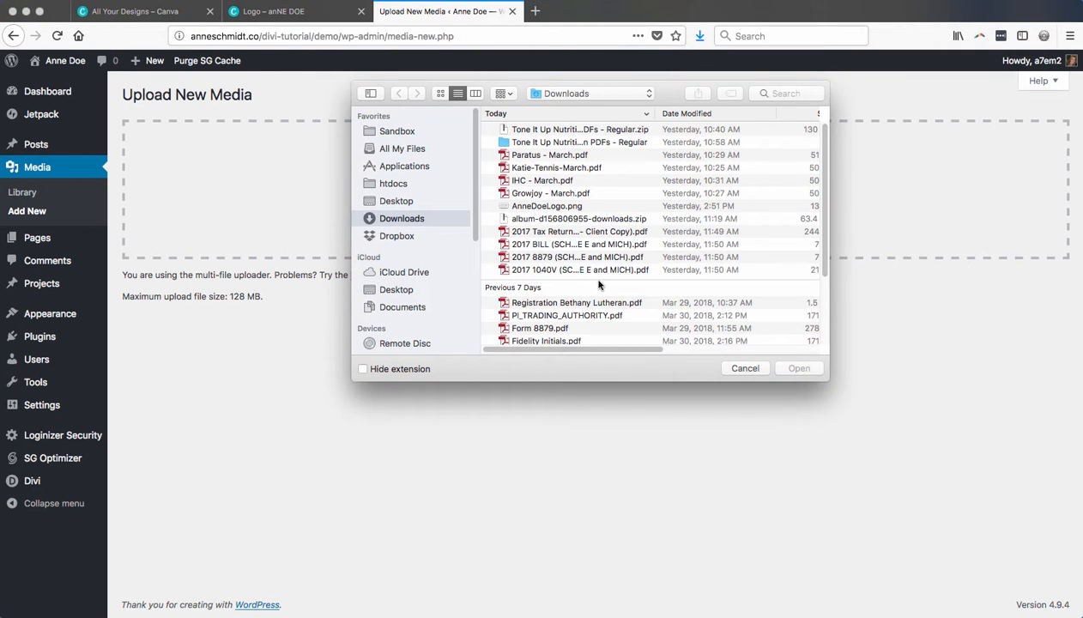
{"action": "scroll", "coordinate": [599, 292], "scroll_direction": "down", "scroll_amount": 5}
{"action": "double_click", "coordinate": [559, 340]}
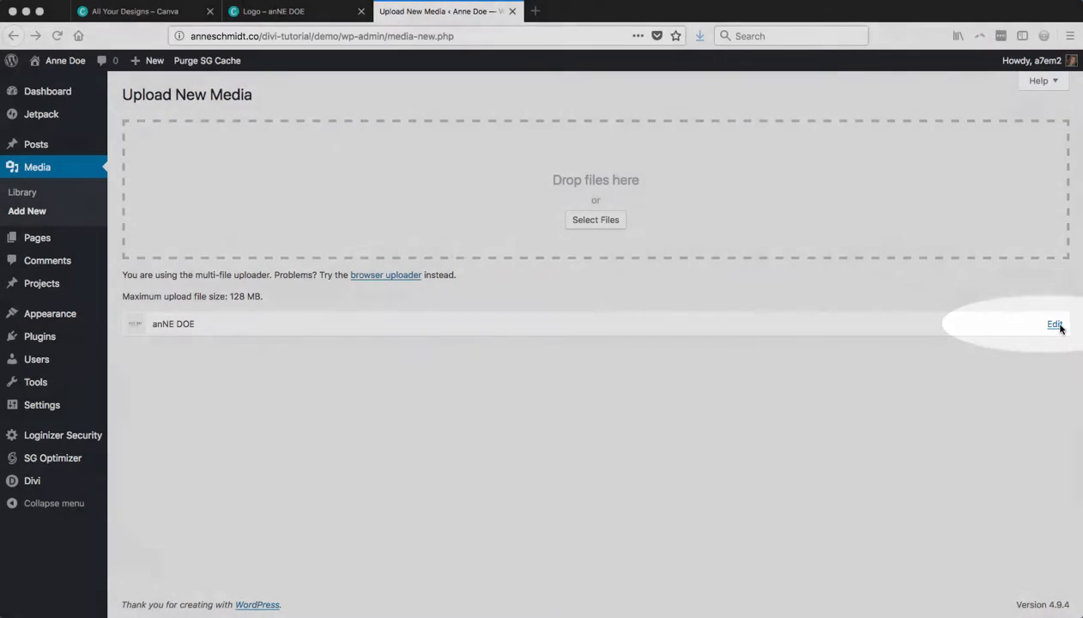
Crop the uploaded logo tightly around its name and tagline, about 318 × 131 px, and save the edited image
{"action": "left_click", "coordinate": [1055, 324]}
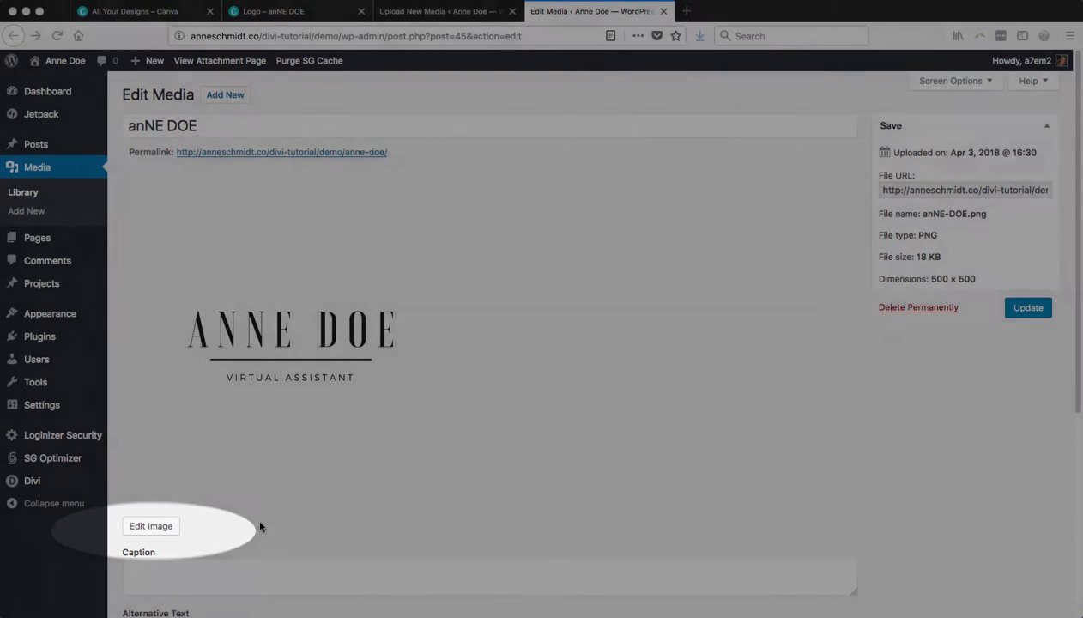
{"action": "left_click", "coordinate": [149, 526]}
{"action": "left_click_drag", "start_coordinate": [161, 336], "coordinate": [379, 430]}
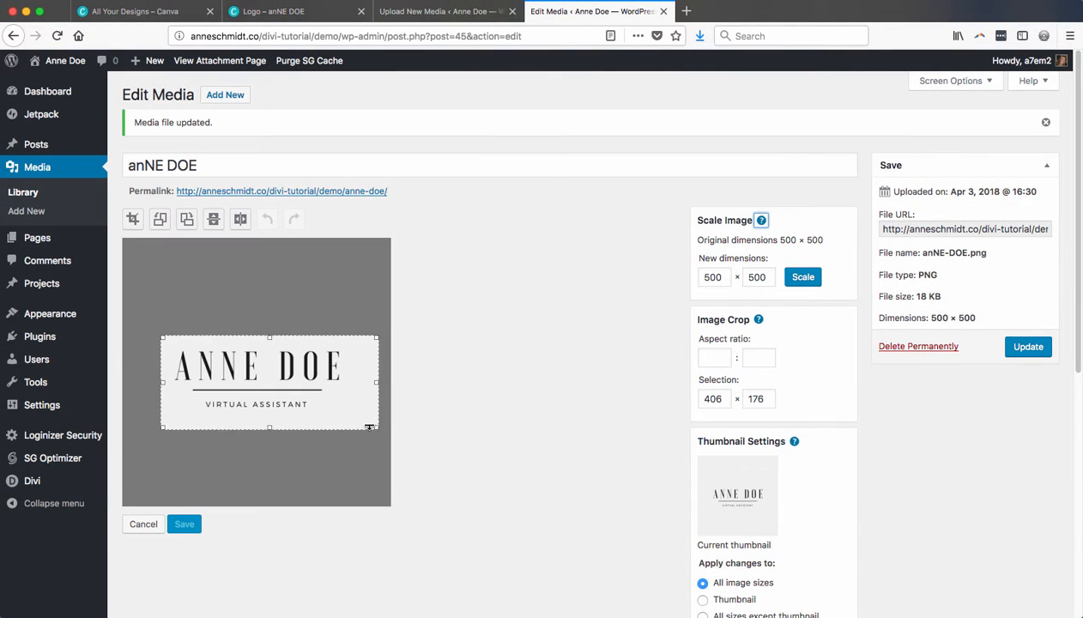
{"action": "left_click_drag", "start_coordinate": [379, 383], "coordinate": [343, 382]}
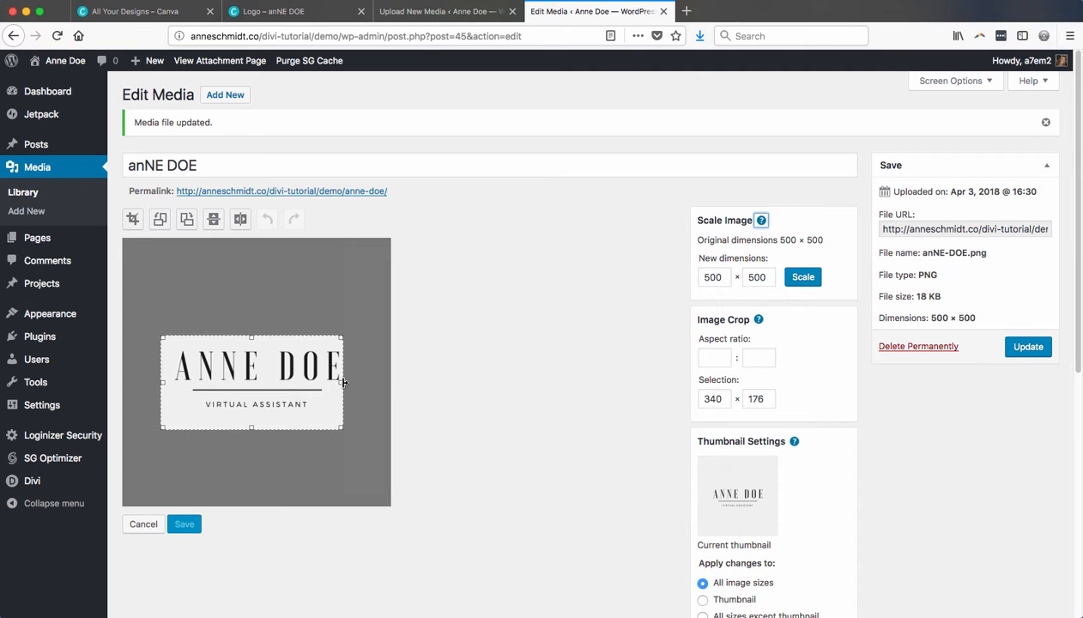
{"action": "left_click_drag", "start_coordinate": [256, 427], "coordinate": [249, 412]}
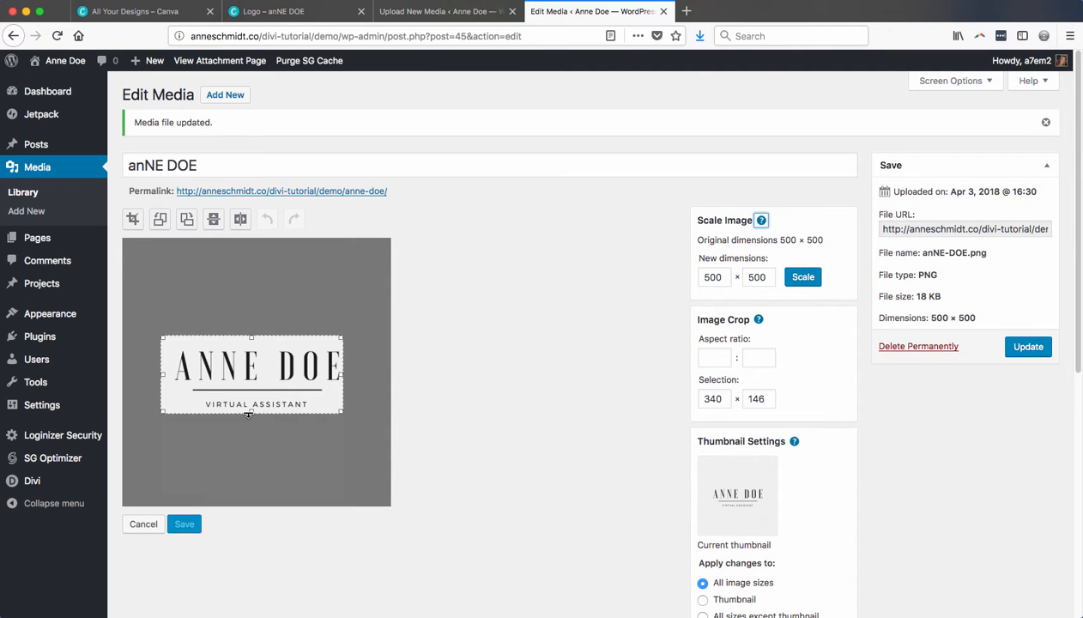
{"action": "left_click_drag", "start_coordinate": [161, 374], "coordinate": [171, 372]}
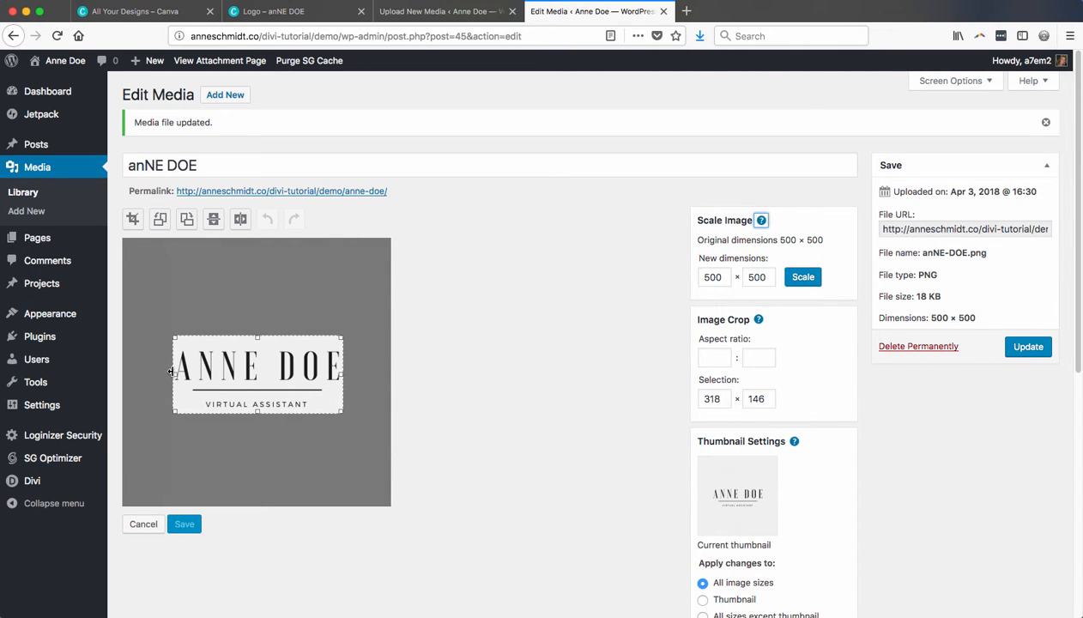
{"action": "left_click_drag", "start_coordinate": [256, 336], "coordinate": [256, 343]}
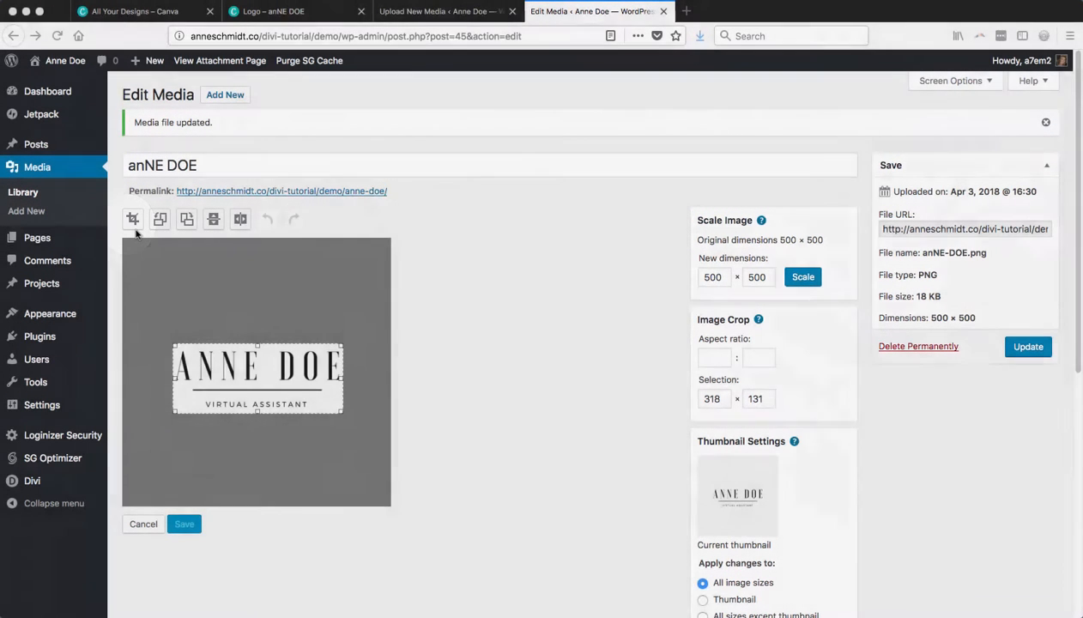
{"action": "left_click", "coordinate": [135, 230]}
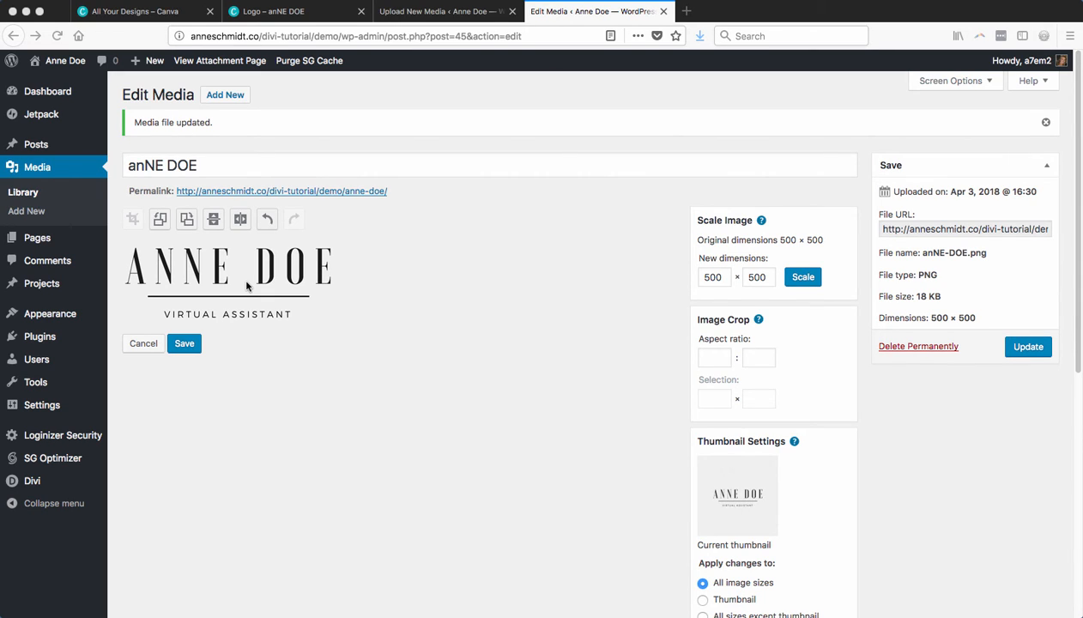
{"action": "left_click", "coordinate": [185, 346]}
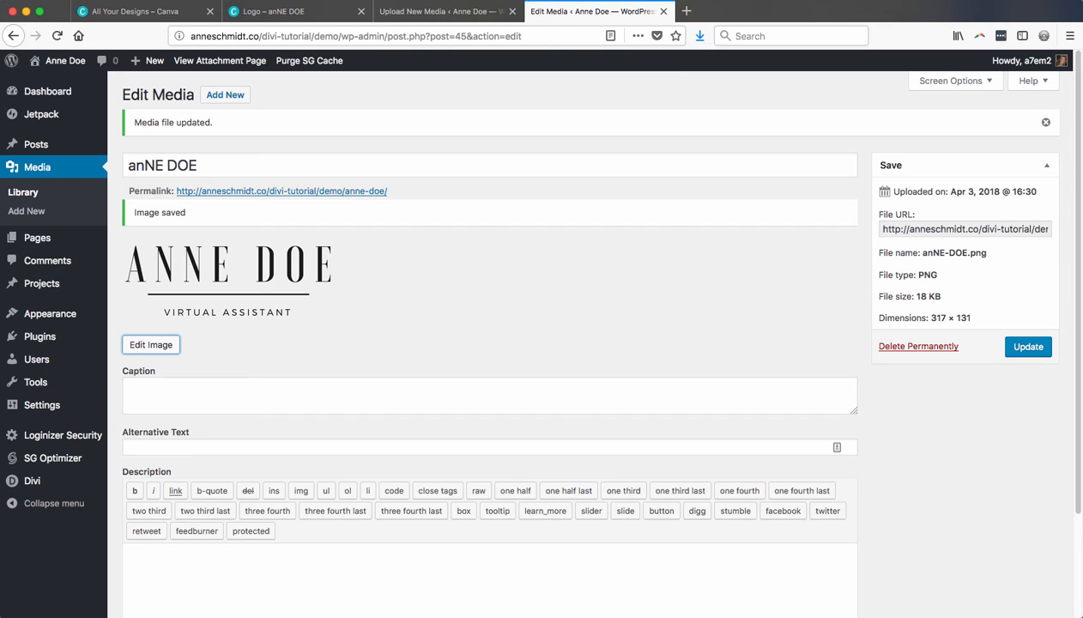
Open the browser's image options for the cropped logo preview
{"action": "right_click", "coordinate": [255, 268]}
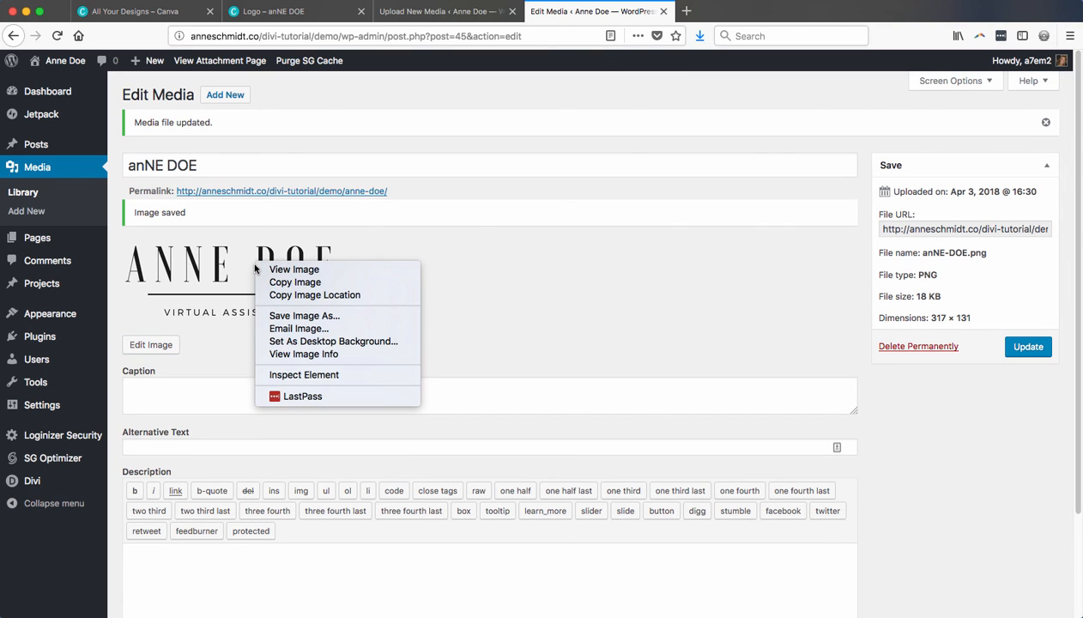